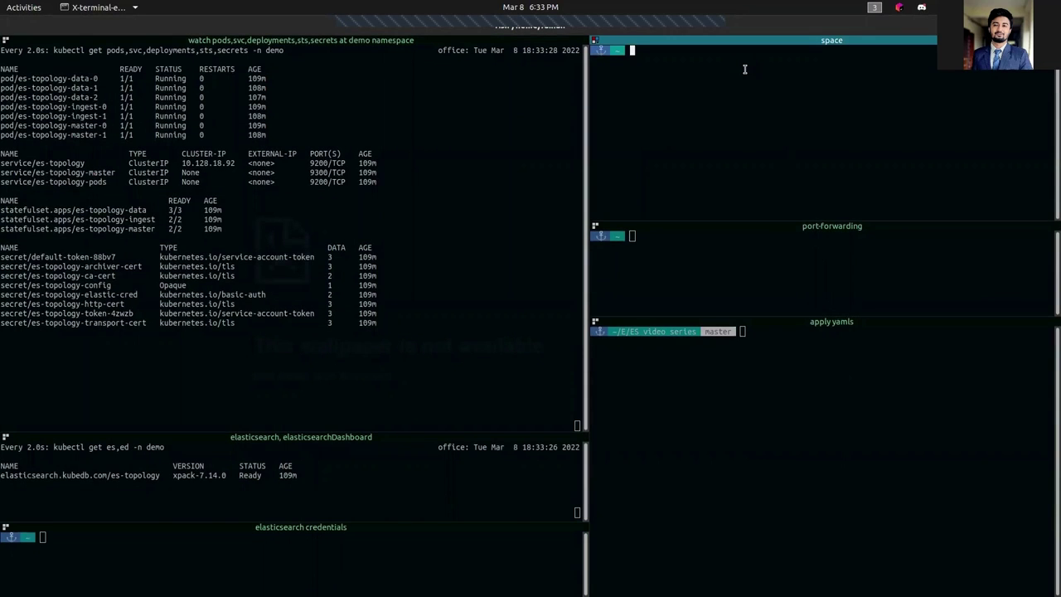
- Highlight the es-topology Elasticsearch row, its xpack-7.14.0 version and Ready status
{"action": "left_click", "coordinate": [158, 477]}
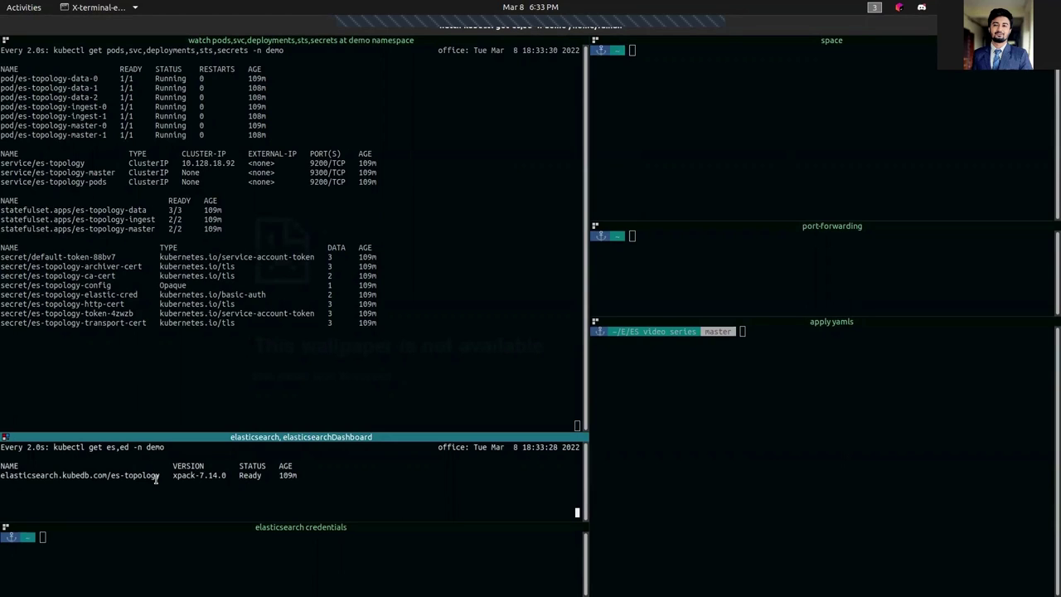
{"action": "triple_click", "coordinate": [158, 477]}
{"action": "left_click_drag", "start_coordinate": [159, 478], "coordinate": [111, 478]}
{"action": "left_click", "coordinate": [187, 482]}
{"action": "left_click_drag", "start_coordinate": [169, 475], "coordinate": [226, 476]}
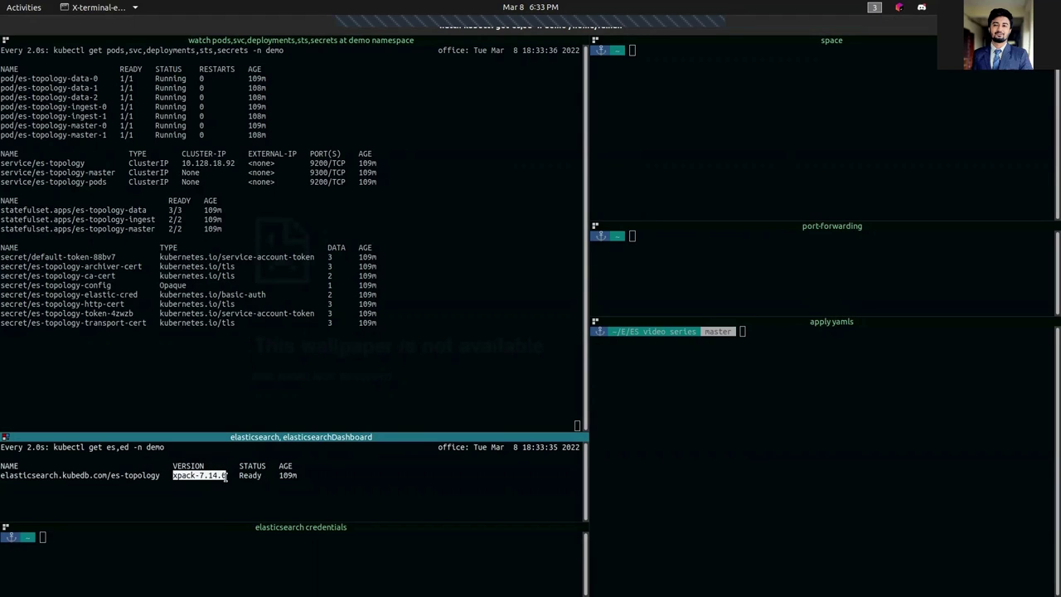
{"action": "double_click", "coordinate": [250, 475]}
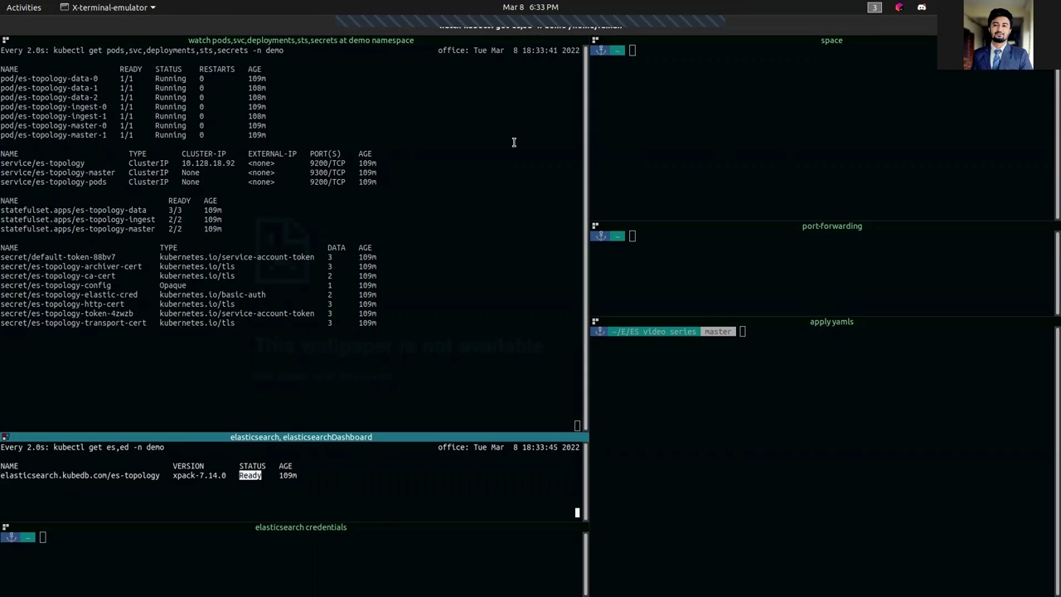
- Run kubectl version --short and kubectl get pods -n kubedb in the space pane
{"action": "left_click", "coordinate": [862, 131]}
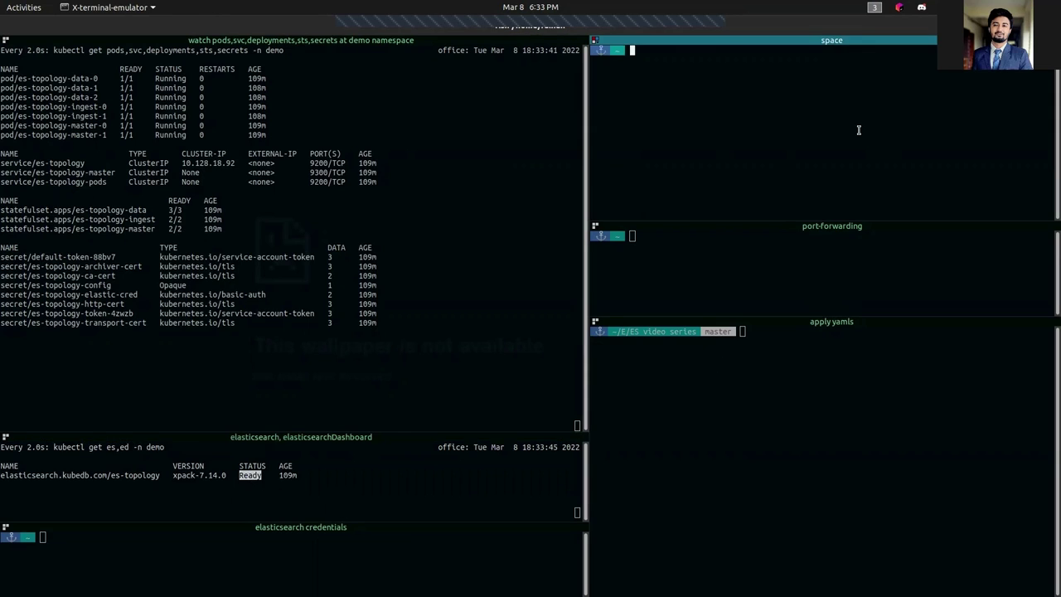
{"action": "type", "text": "kubectl get pods -n kubedb"}
{"action": "key", "text": "Up"}
{"action": "key", "text": "Return"}
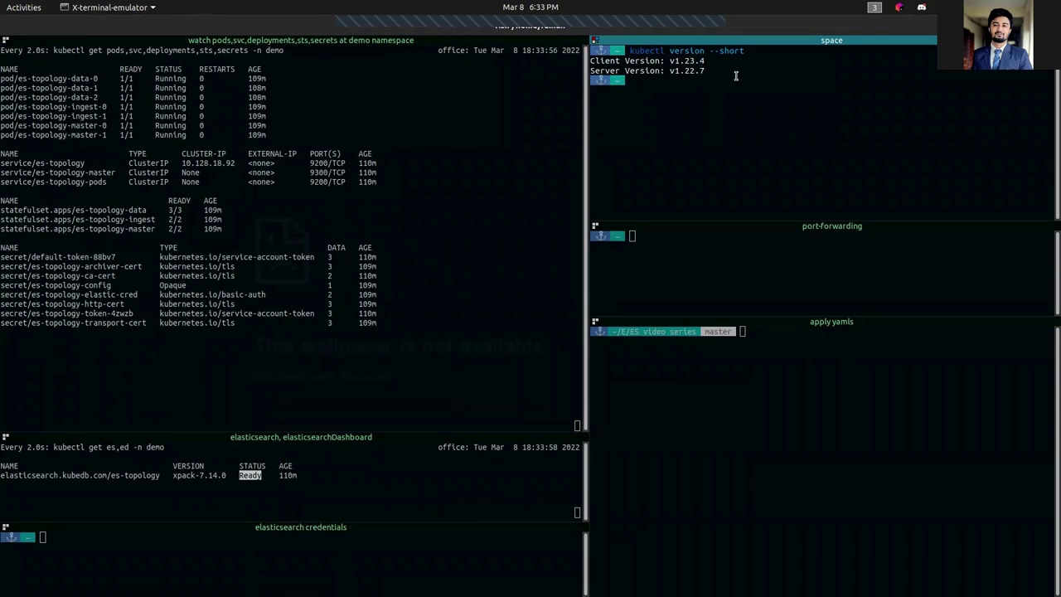
{"action": "type", "text": "clear"}
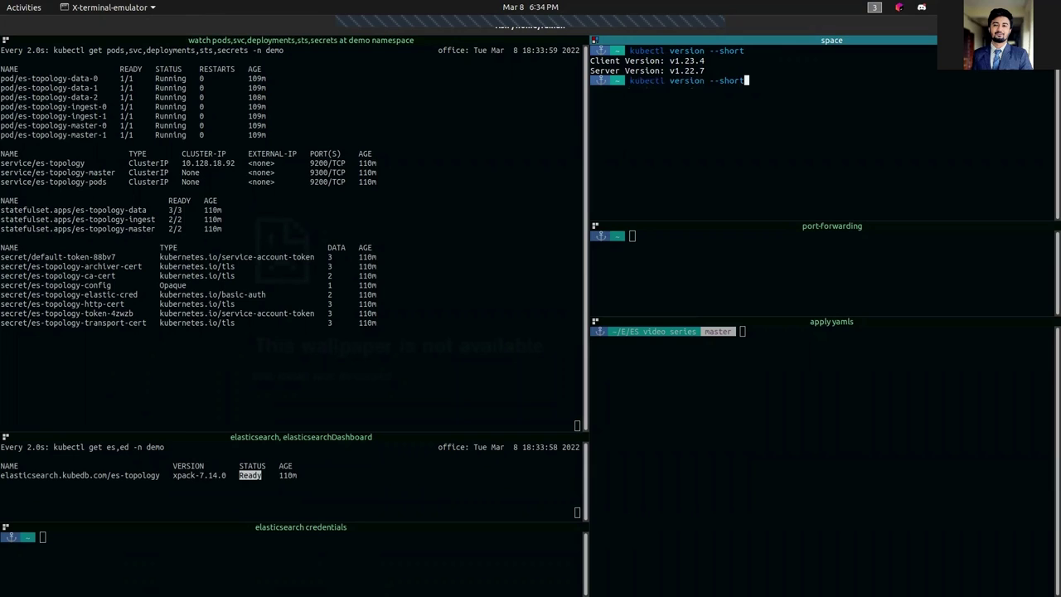
{"action": "key", "text": "Up"}
{"action": "key", "text": "Return"}
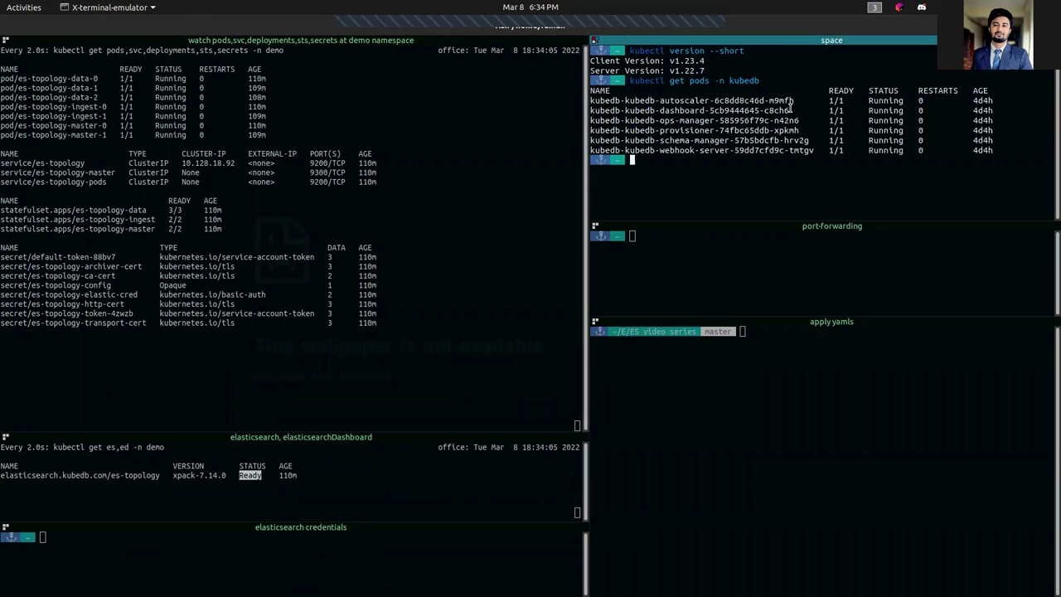
- Point out the KubeDB autoscaler and dashboard operator pods, then switch to the VS Code workspace
{"action": "left_click_drag", "start_coordinate": [789, 107], "coordinate": [585, 106]}
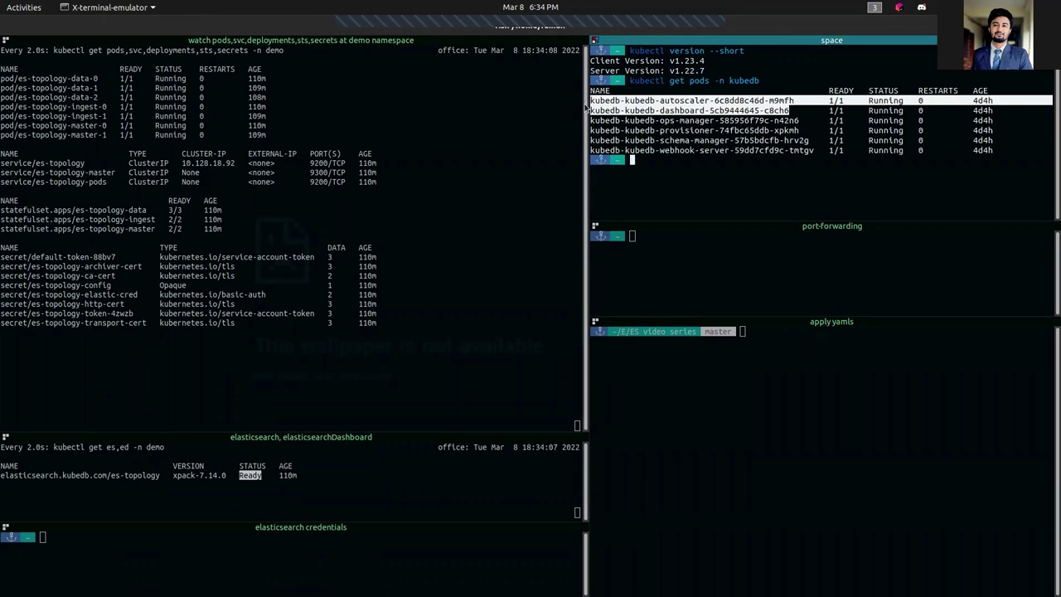
{"action": "double_click", "coordinate": [678, 110]}
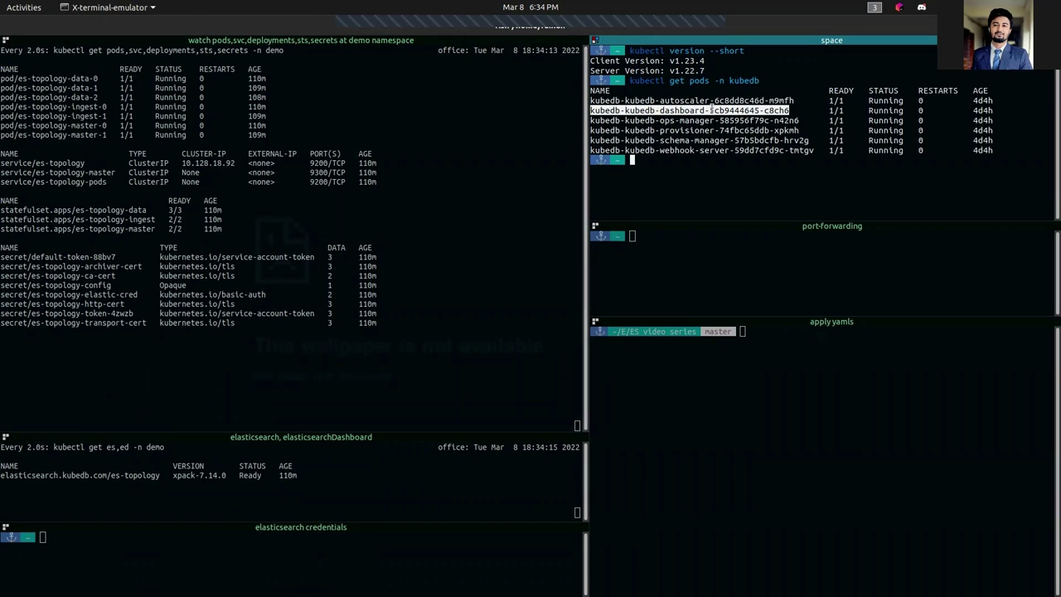
{"action": "left_click", "coordinate": [732, 187]}
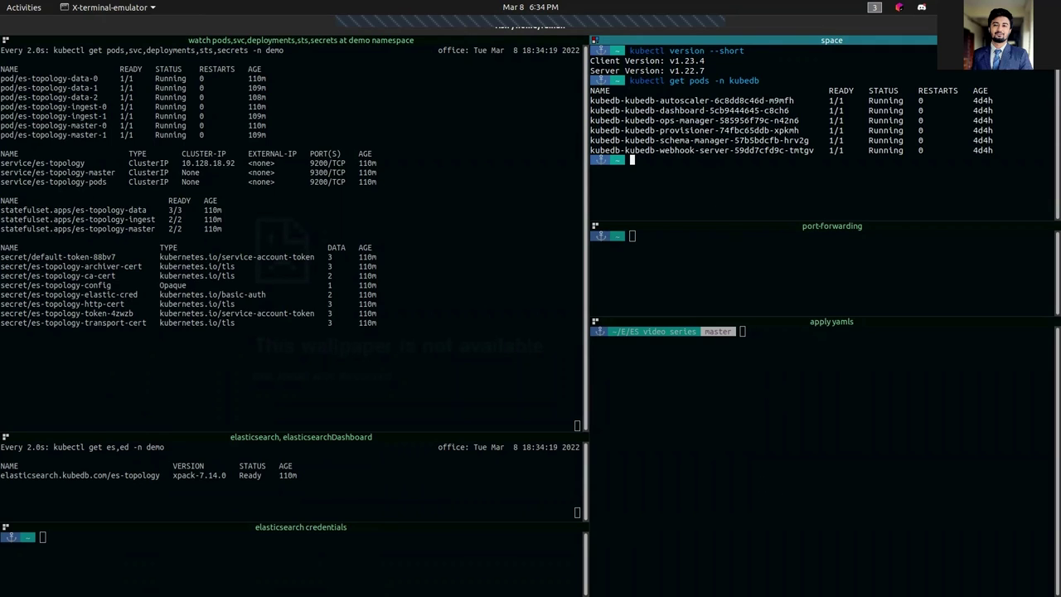
{"action": "key", "text": "super+Page_Down"}
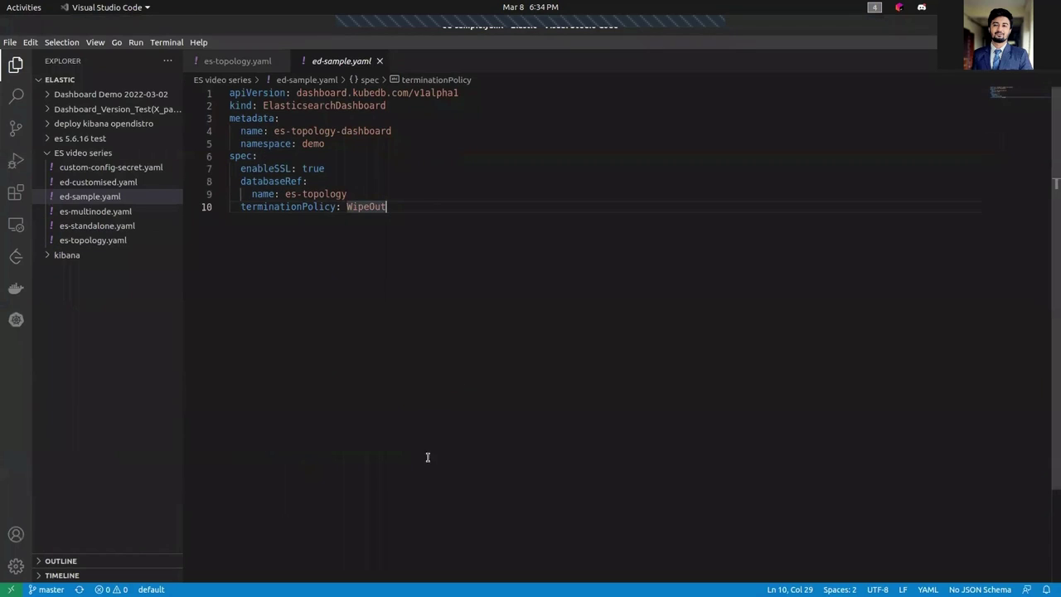
- Review the spec section, demo namespace and enableSSL: true in ed-sample.yaml
{"action": "left_click", "coordinate": [437, 155]}
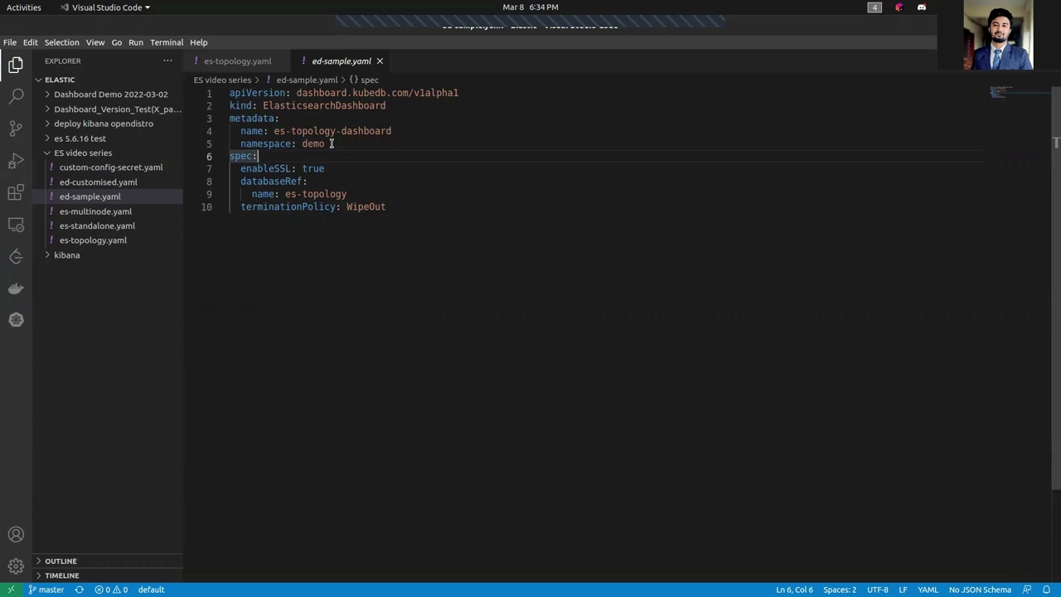
{"action": "left_click", "coordinate": [333, 144]}
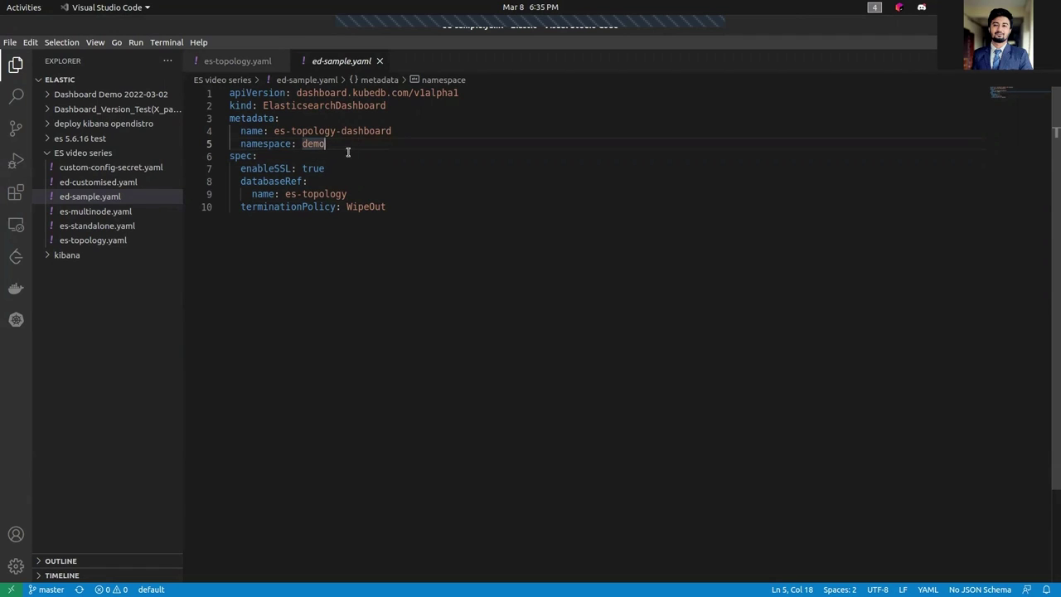
{"action": "left_click", "coordinate": [345, 168]}
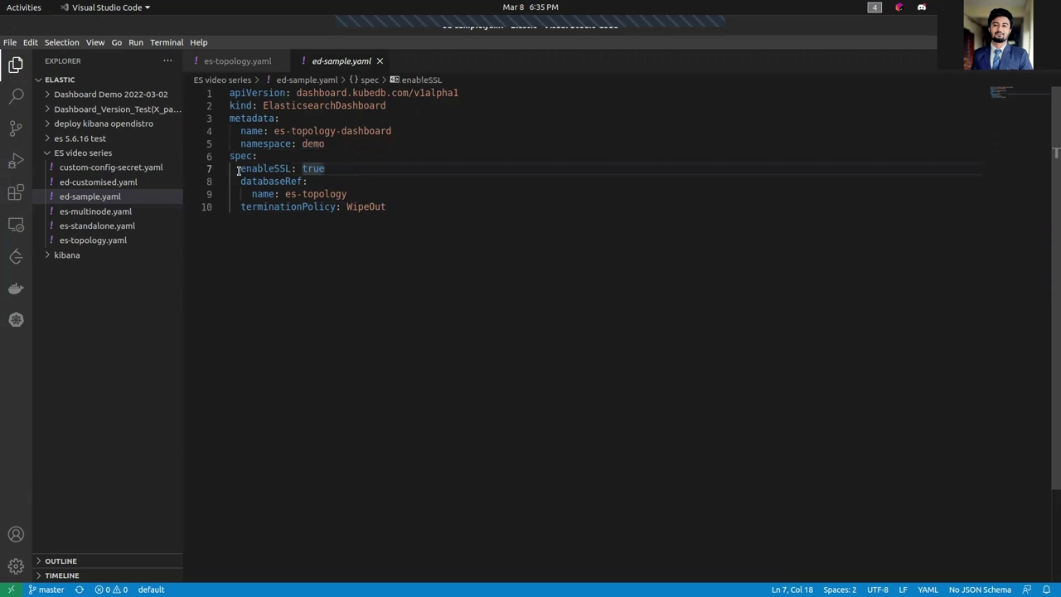
{"action": "left_click_drag", "start_coordinate": [240, 168], "coordinate": [290, 168]}
{"action": "left_click", "coordinate": [336, 168]}
- Point out the es-topology databaseRef and WipeOut termination policy, then return to the terminal
{"action": "key", "text": "Down"}
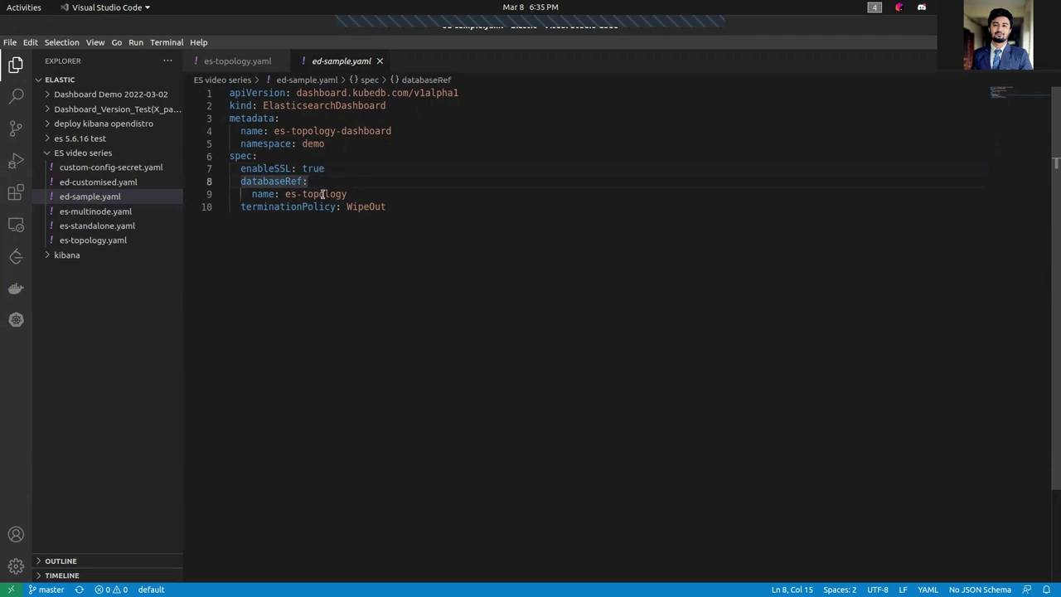
{"action": "left_click_drag", "start_coordinate": [251, 193], "coordinate": [446, 197]}
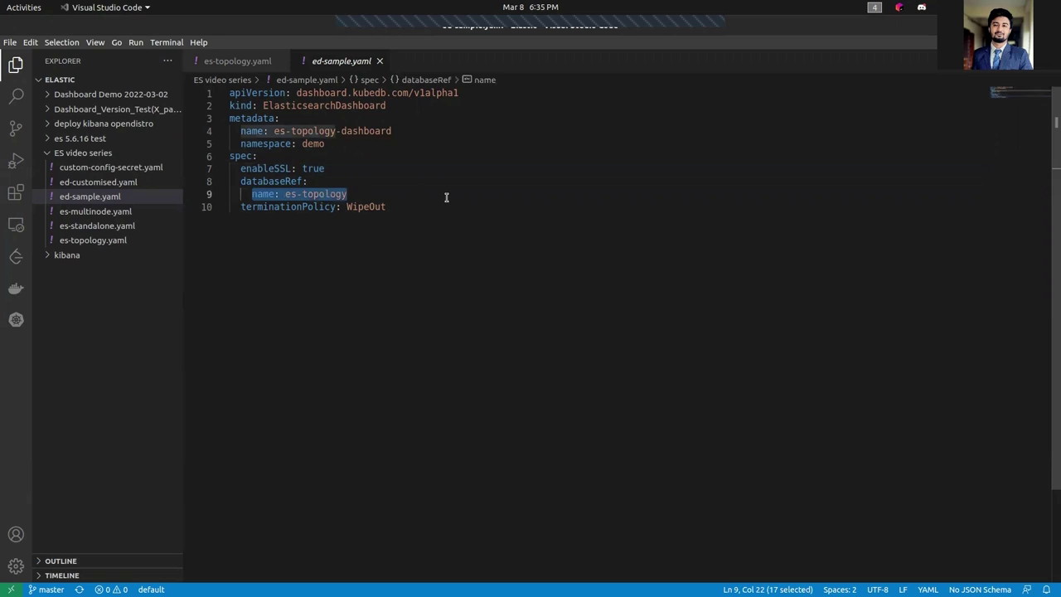
{"action": "left_click", "coordinate": [446, 197]}
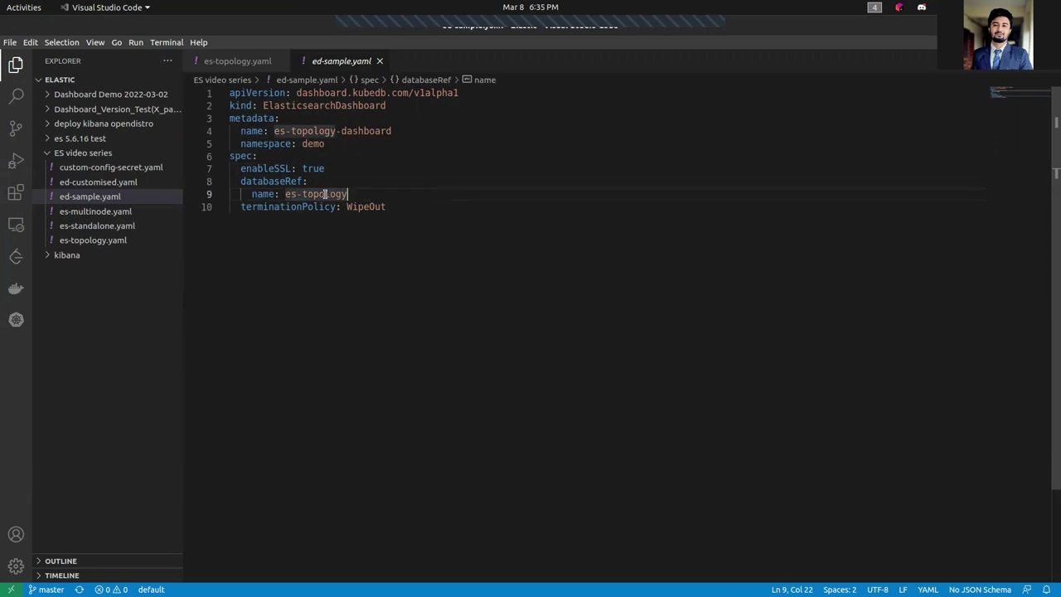
{"action": "left_click", "coordinate": [400, 207]}
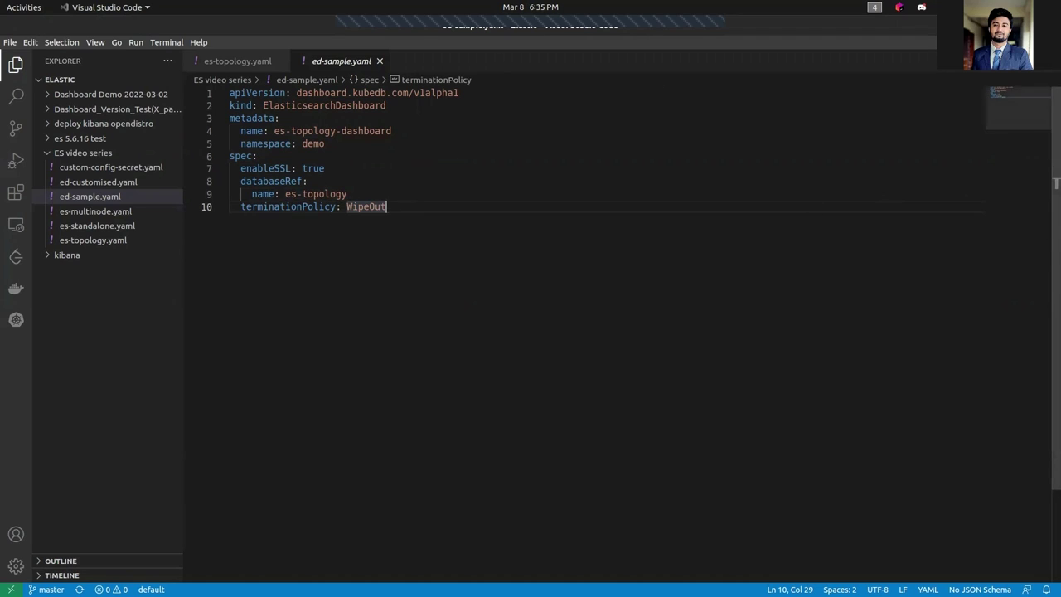
{"action": "key", "text": "super+Page_Up"}
{"action": "left_click", "coordinate": [879, 372]}
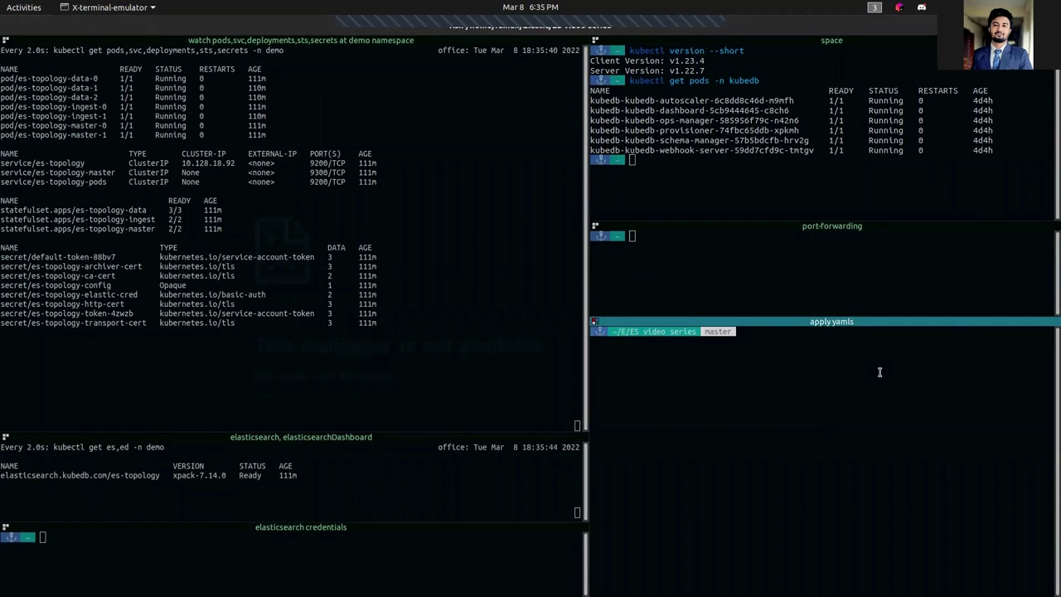
- Run kubectl apply -f ed-sample.yaml in the apply yamls pane
{"action": "type", "text": "kubectl apply"}
{"action": "key", "text": "Right"}
{"action": "key", "text": "Return"}
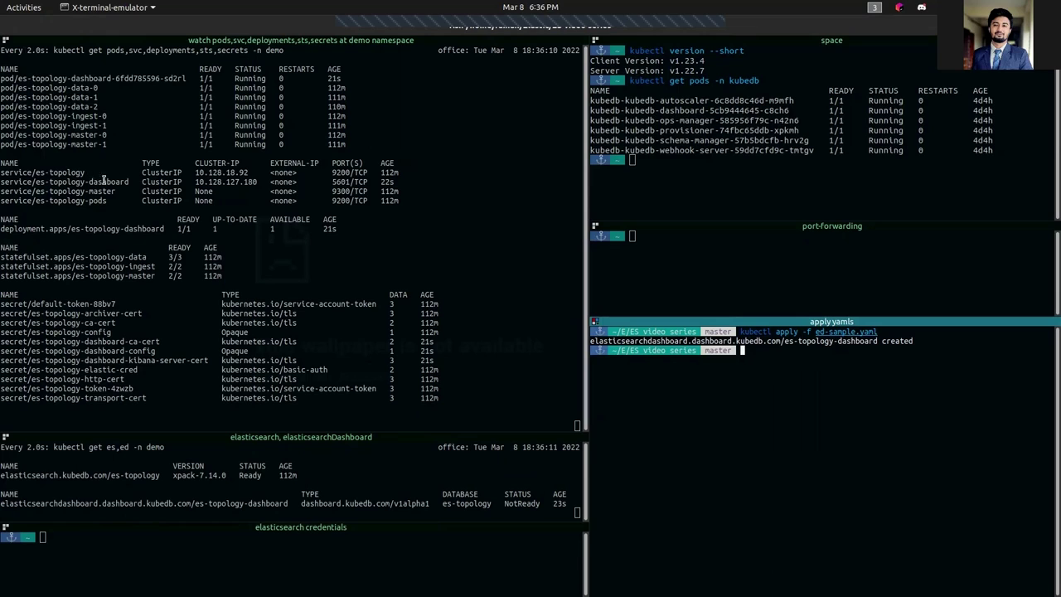
- Highlight the new es-topology-dashboard service, pod and certificate secrets in the watch pane
{"action": "left_click_drag", "start_coordinate": [130, 182], "coordinate": [1, 182]}
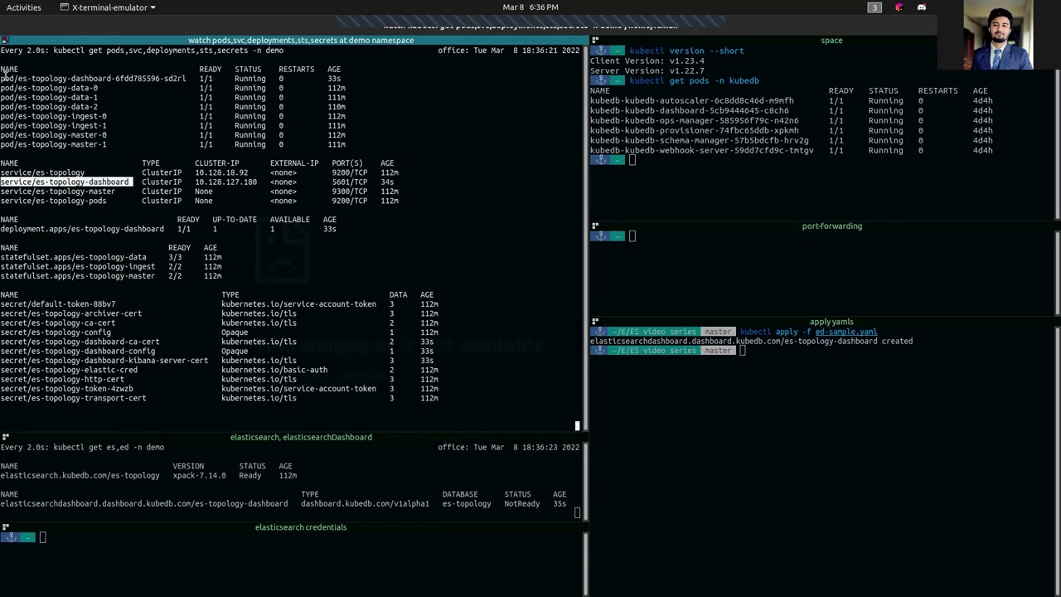
{"action": "double_click", "coordinate": [161, 77]}
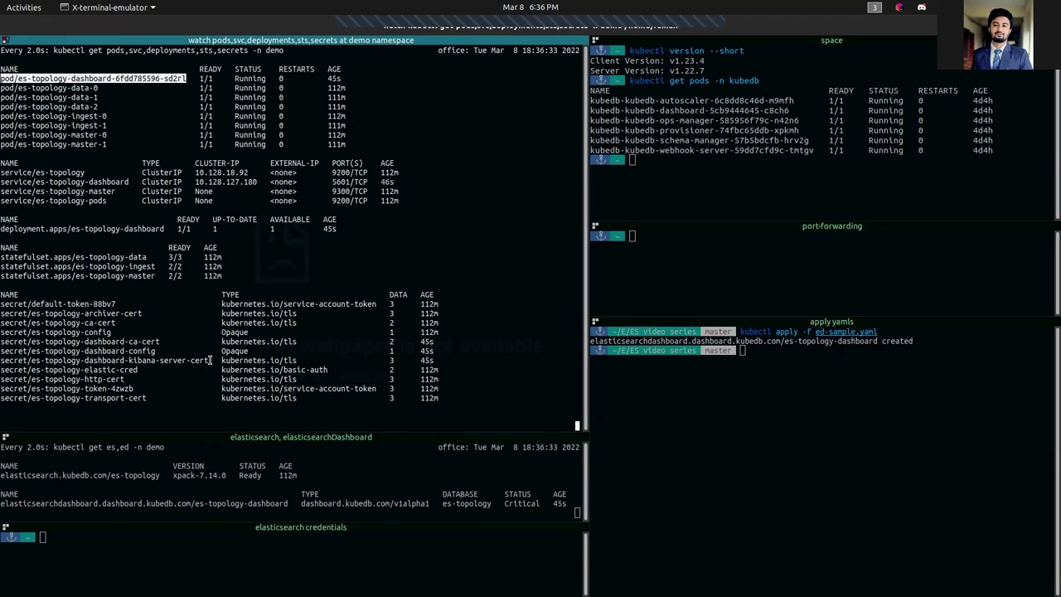
{"action": "left_click_drag", "start_coordinate": [210, 360], "coordinate": [4, 342]}
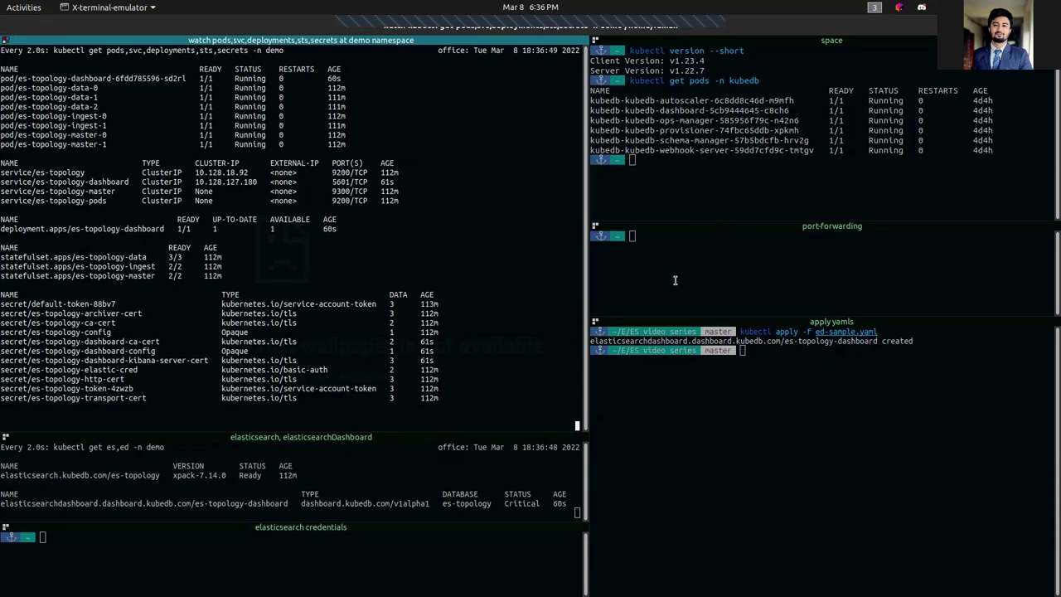
{"action": "double_click", "coordinate": [50, 181]}
{"action": "double_click", "coordinate": [47, 173]}
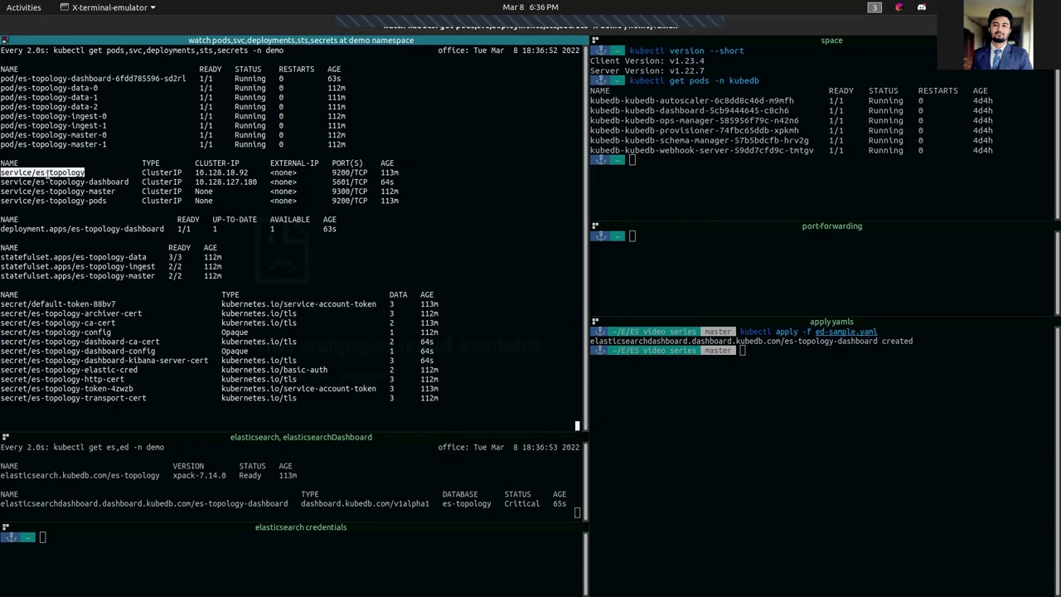
- Copy the service name and run kubectl port-forward -n demo service/es-topology-dashboard 5601
{"action": "double_click", "coordinate": [60, 182]}
{"action": "right_click", "coordinate": [64, 186]}
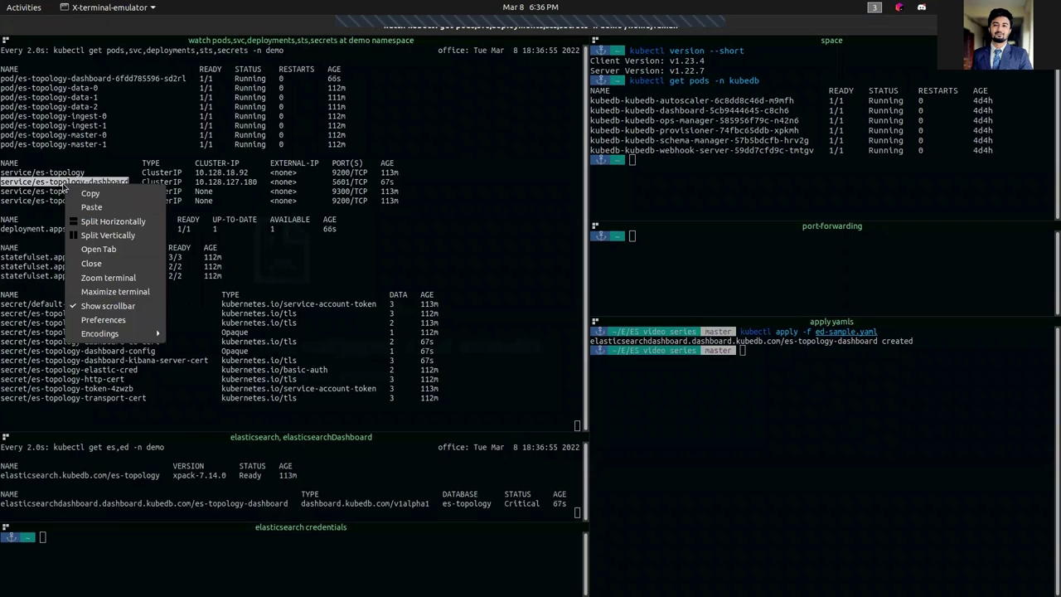
{"action": "left_click", "coordinate": [99, 194]}
{"action": "left_click", "coordinate": [735, 282]}
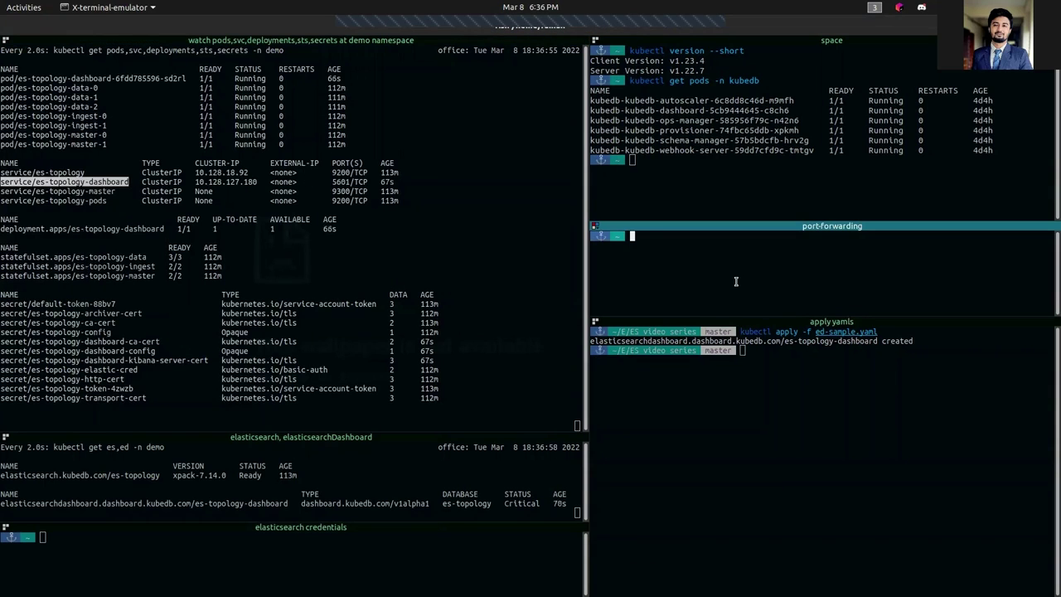
{"action": "type", "text": "kubectl port-forward -n demo service/es-topology-dashboard 5601"}
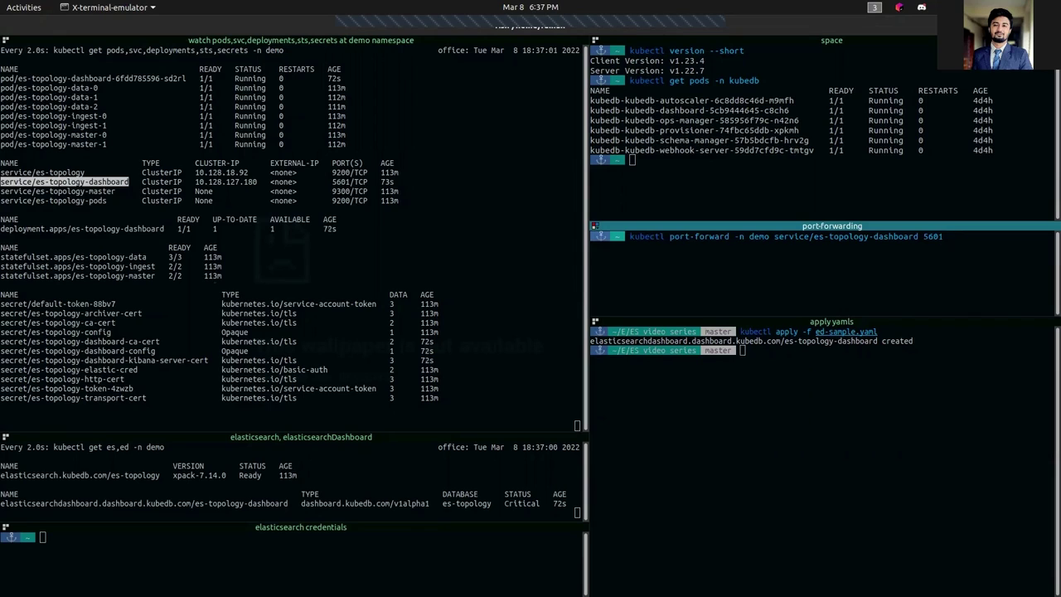
{"action": "key", "text": "Return"}
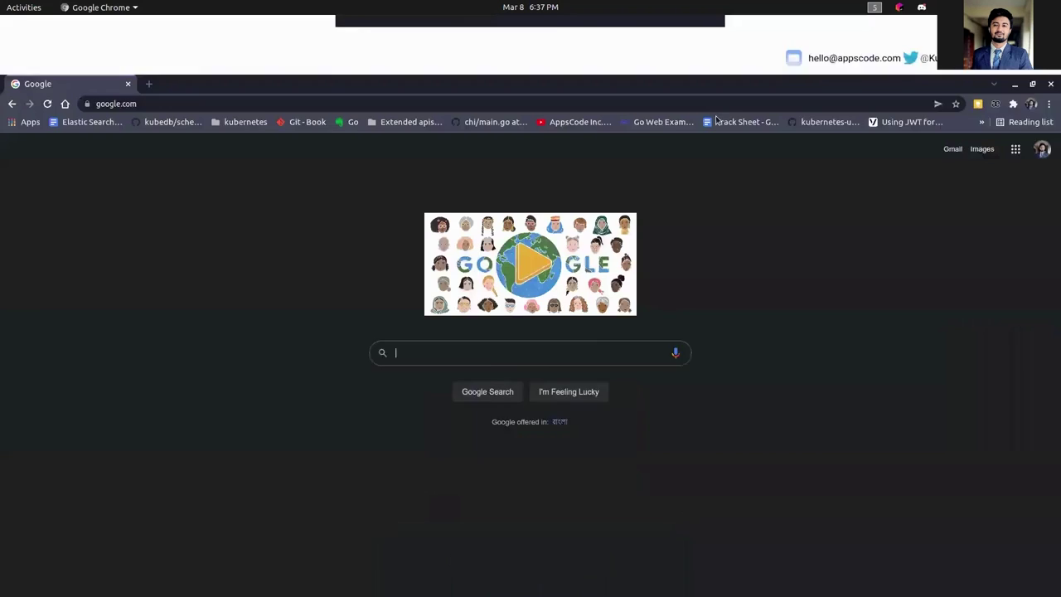
{"action": "left_click", "coordinate": [280, 43]}
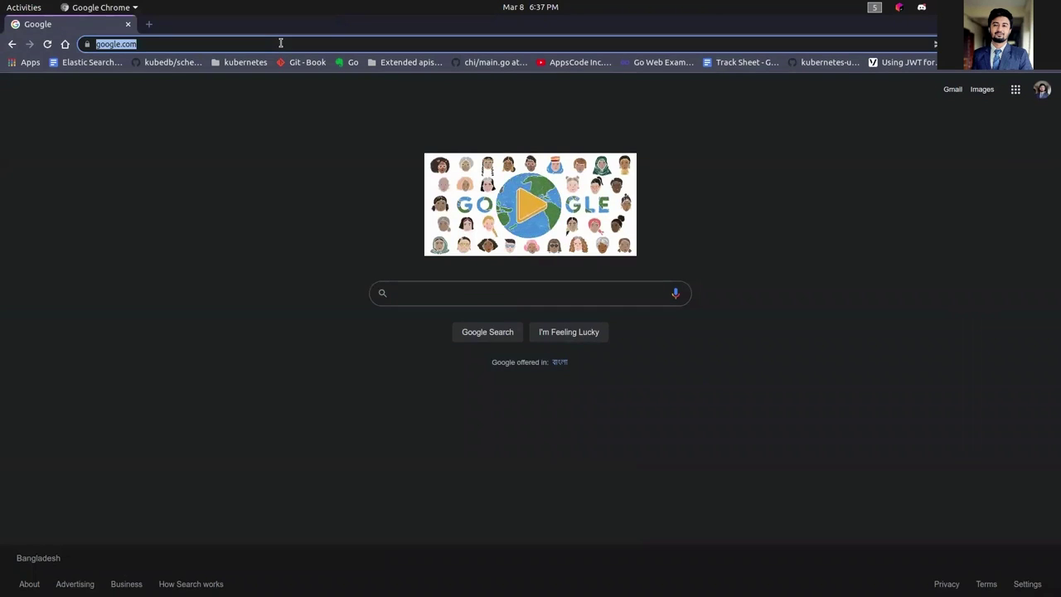
{"action": "type", "text": "https"}
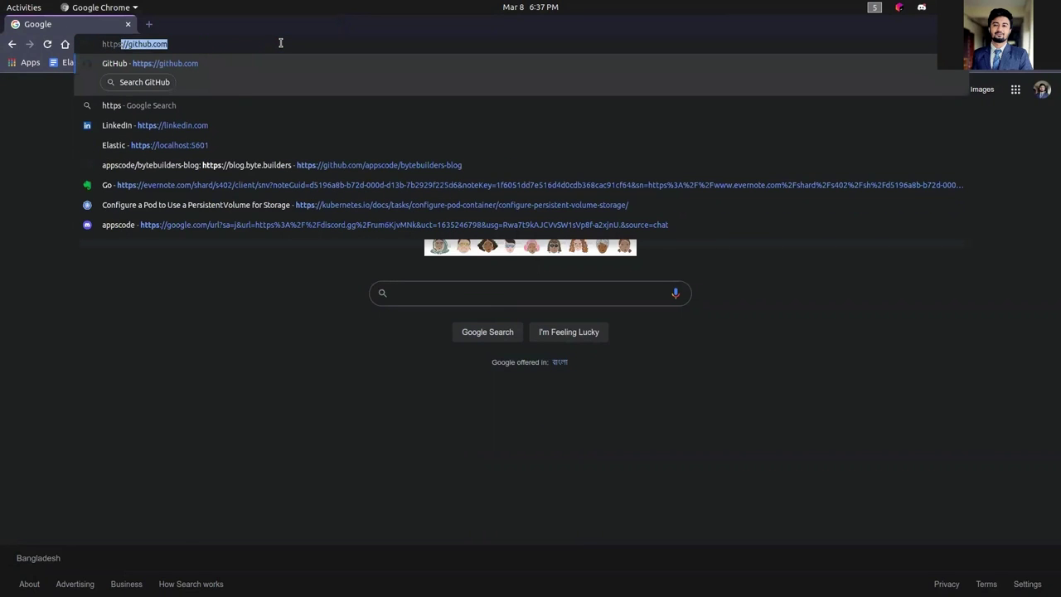
{"action": "type", "text": "://local"}
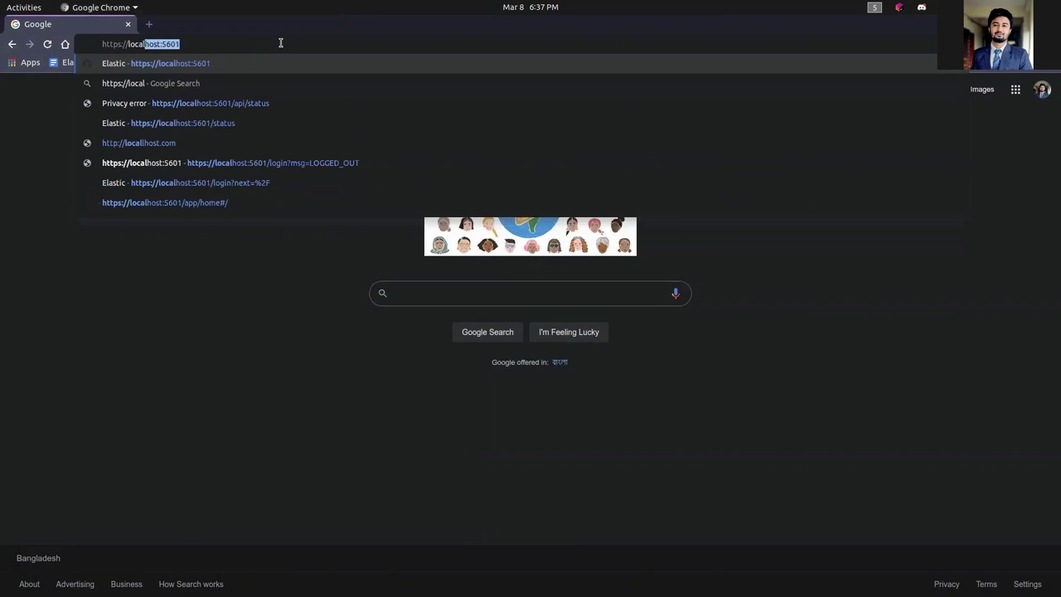
{"action": "key", "text": "Right"}
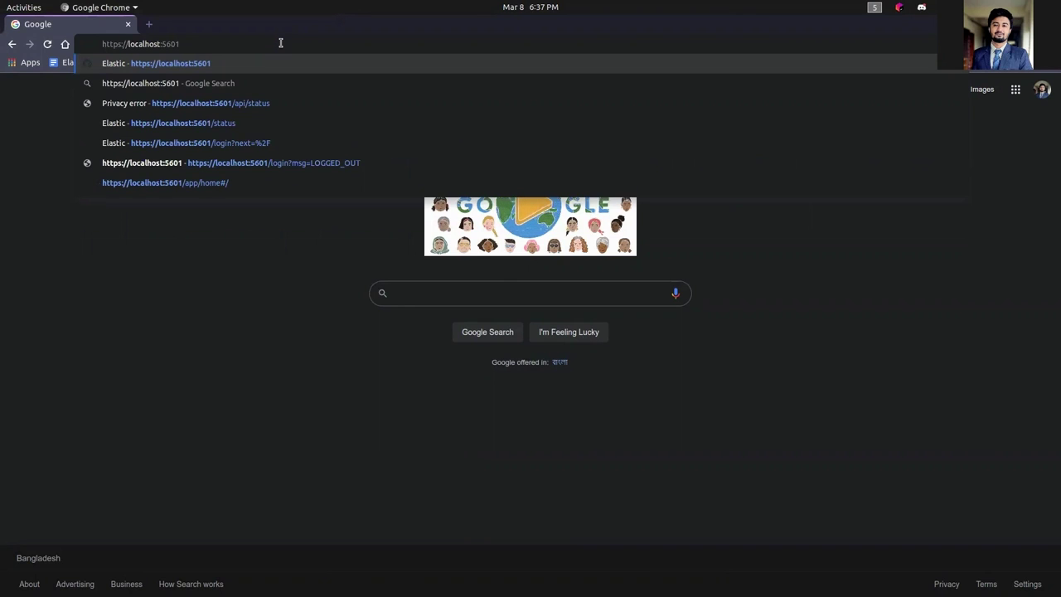
{"action": "key", "text": "Return"}
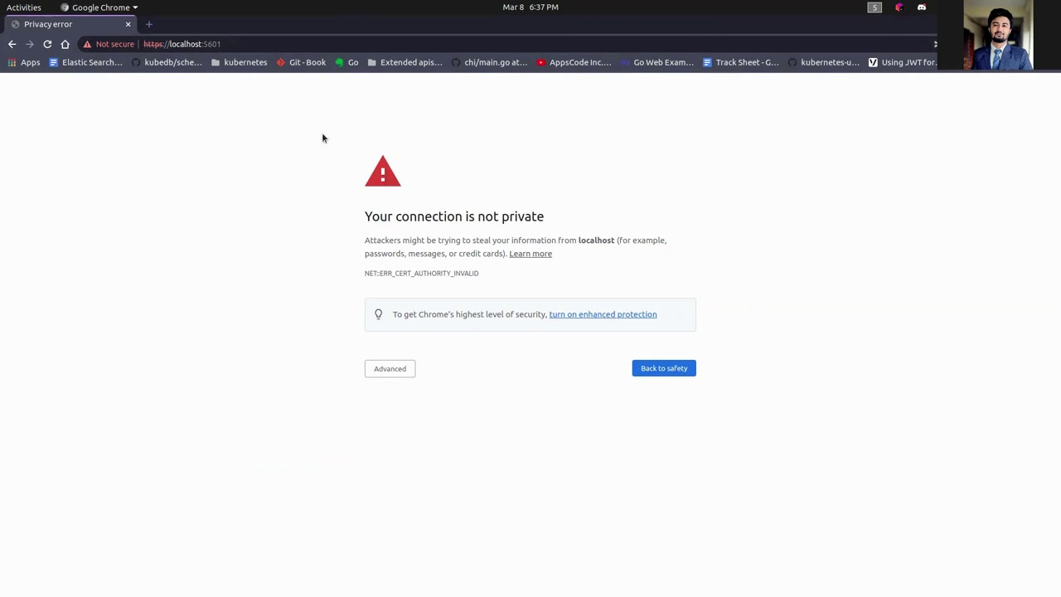
- Bypass the certificate warning via Advanced > Proceed to localhost, then switch to the terminal
{"action": "left_click", "coordinate": [397, 374]}
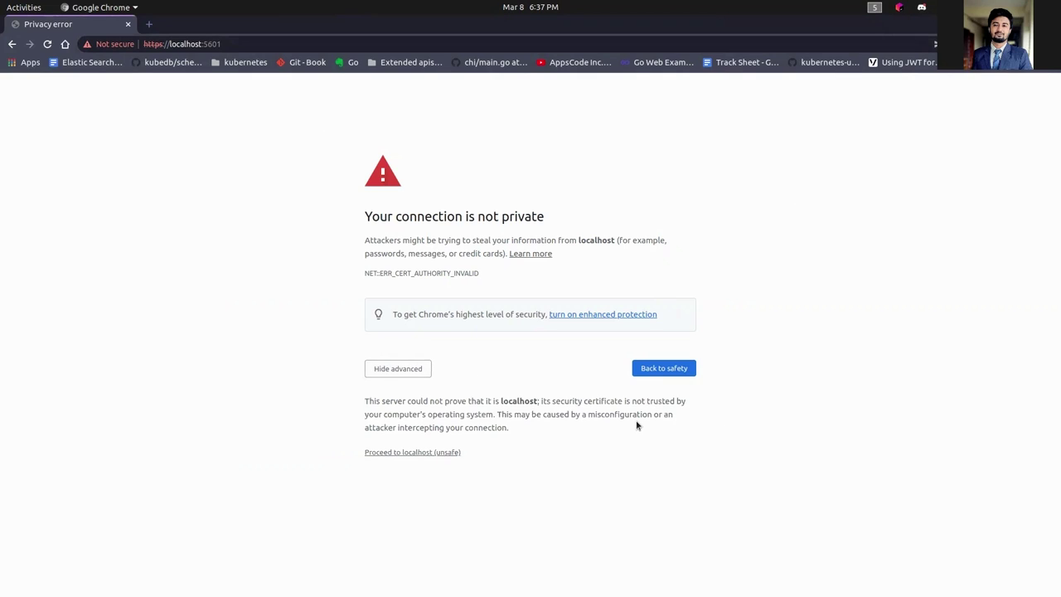
{"action": "left_click", "coordinate": [396, 453]}
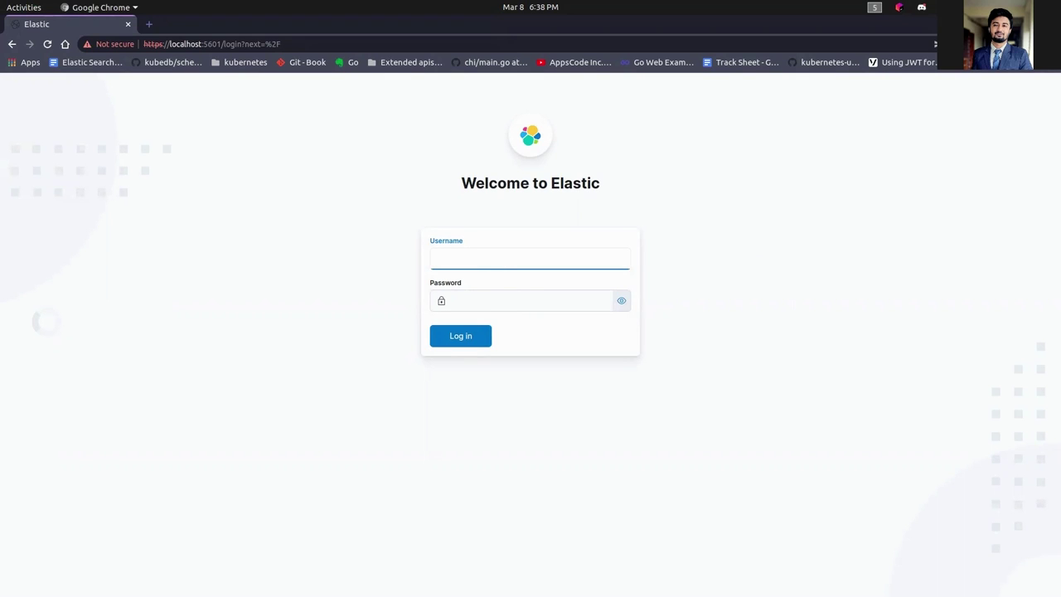
{"action": "key", "text": "alt+Tab"}
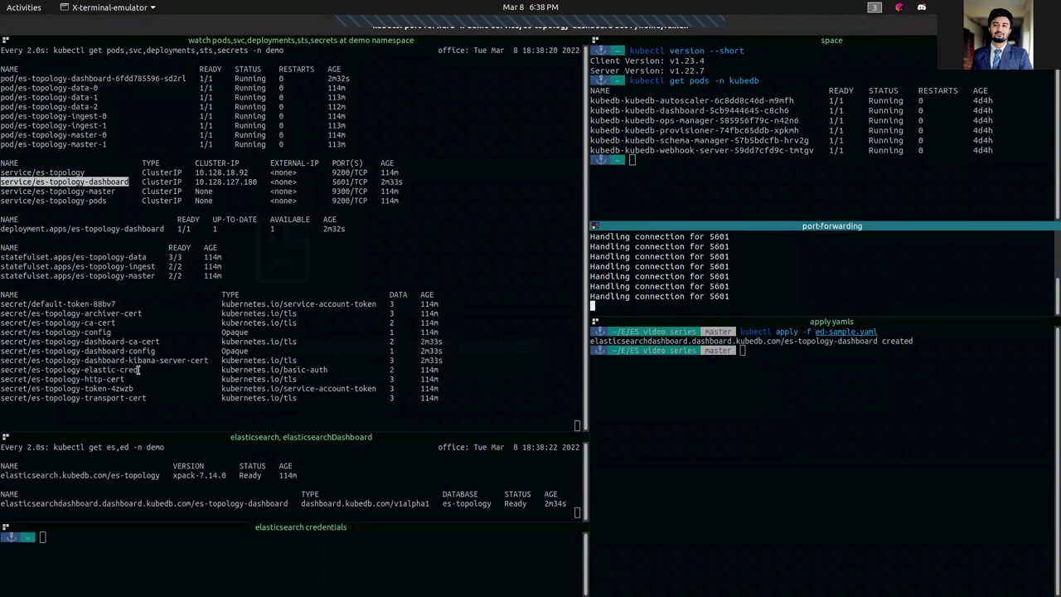
- Decode the username and password from es-topology-elastic-cred with jsonpath and base64 -d
{"action": "left_click_drag", "start_coordinate": [139, 370], "coordinate": [4, 367]}
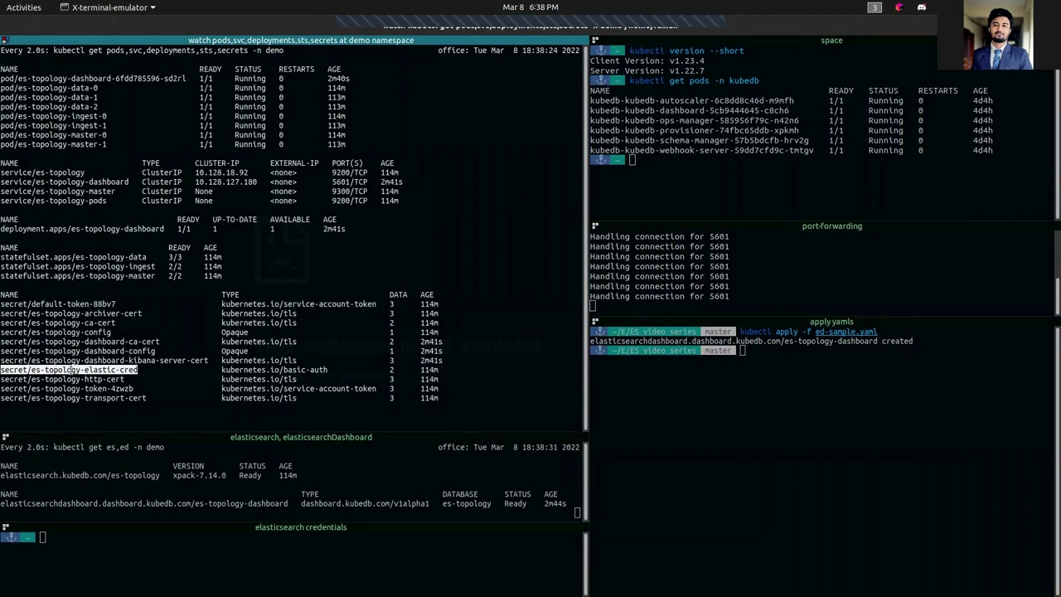
{"action": "left_click", "coordinate": [199, 558]}
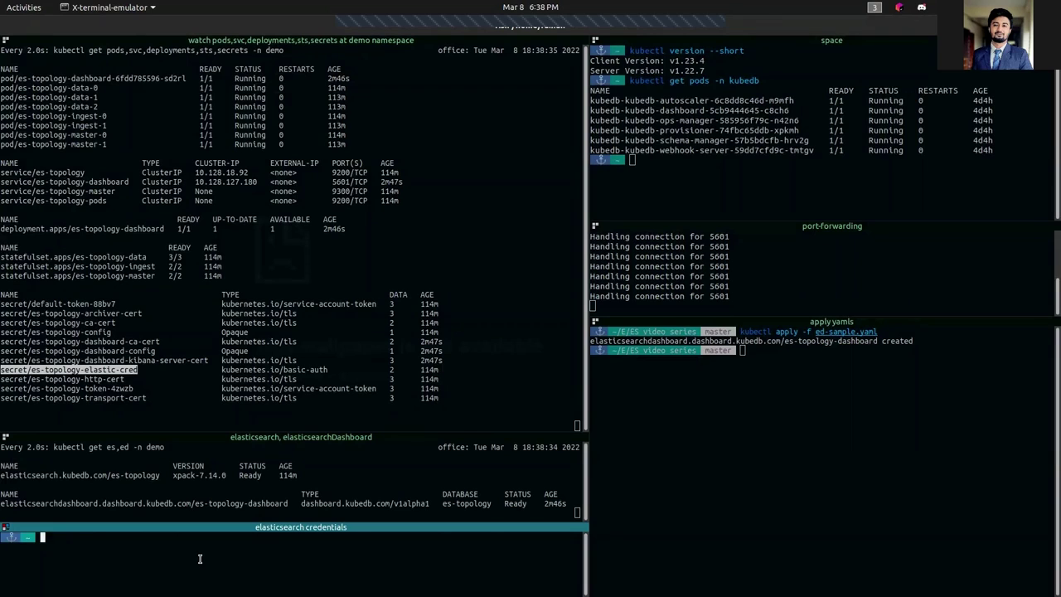
{"action": "key", "text": "ctrl+shift+v"}
{"action": "key", "text": "Up"}
{"action": "key", "text": "Return"}
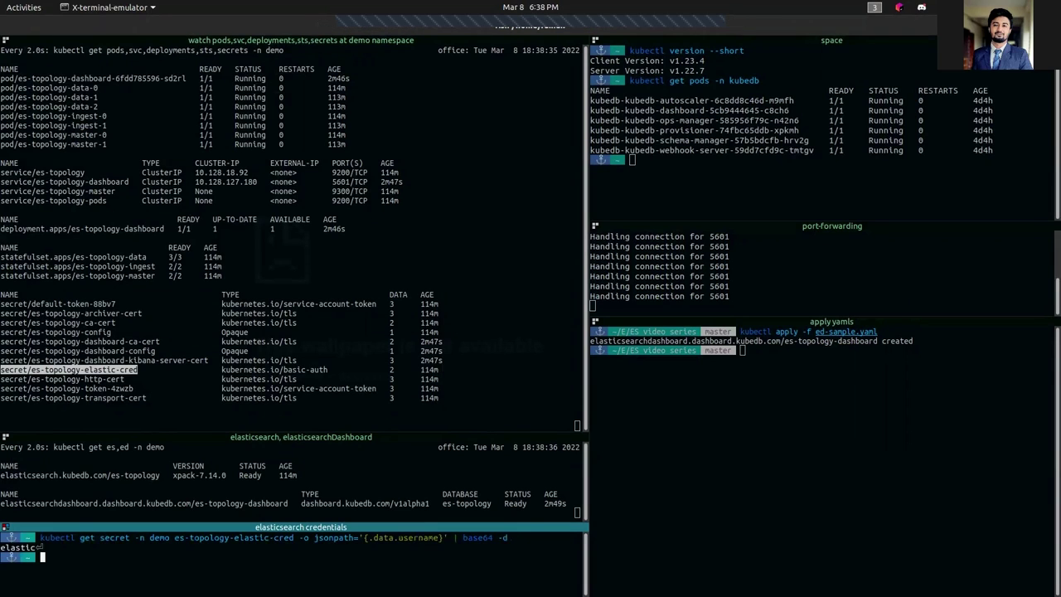
{"action": "key", "text": "Up"}
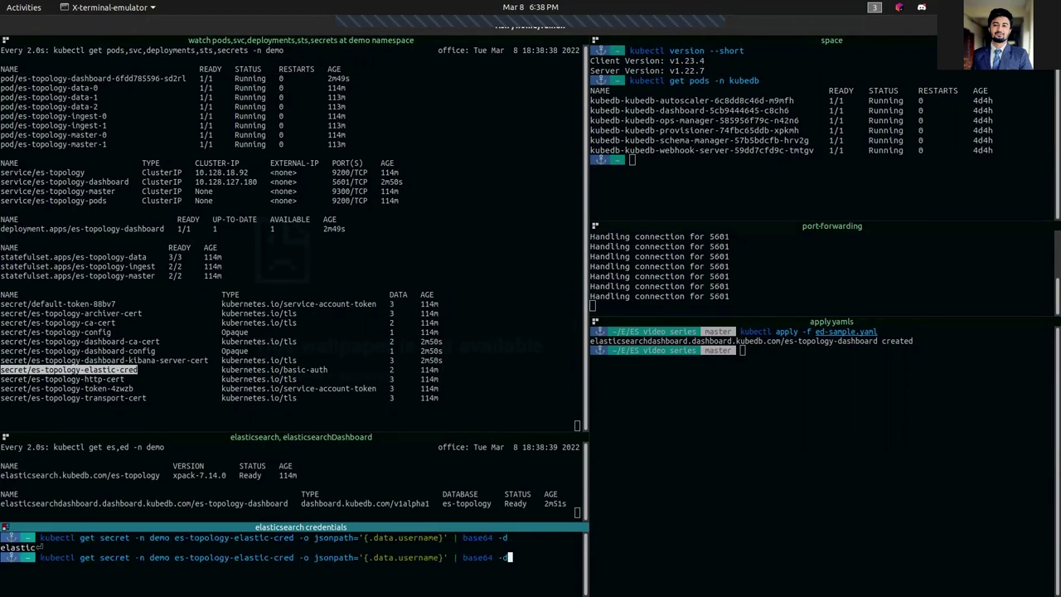
{"action": "key", "text": "Up"}
{"action": "key", "text": "Return"}
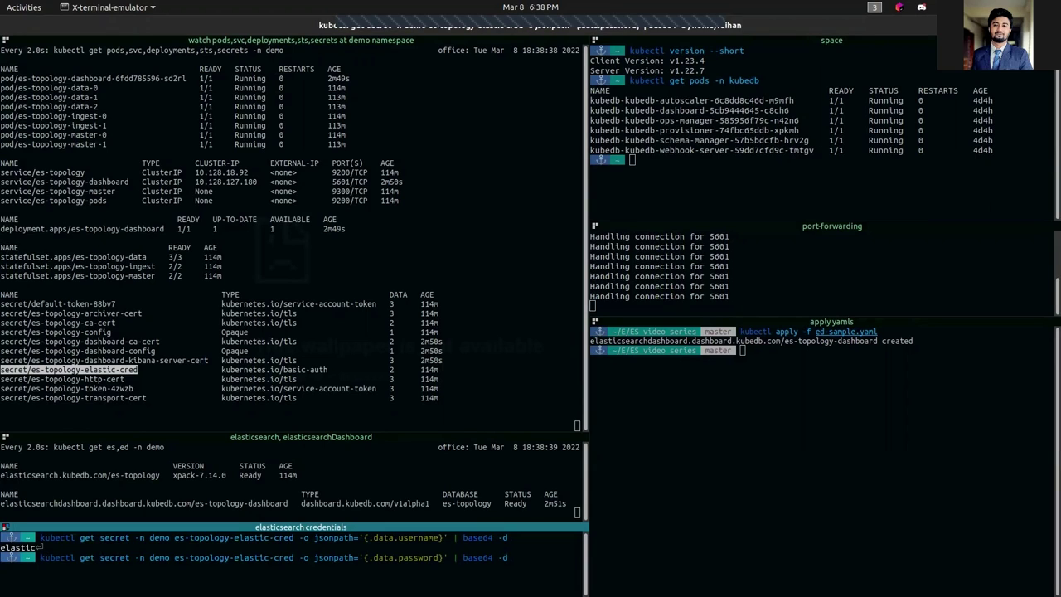
- Copy the decoded password to the clipboard
{"action": "left_click_drag", "start_coordinate": [80, 569], "coordinate": [41, 557]}
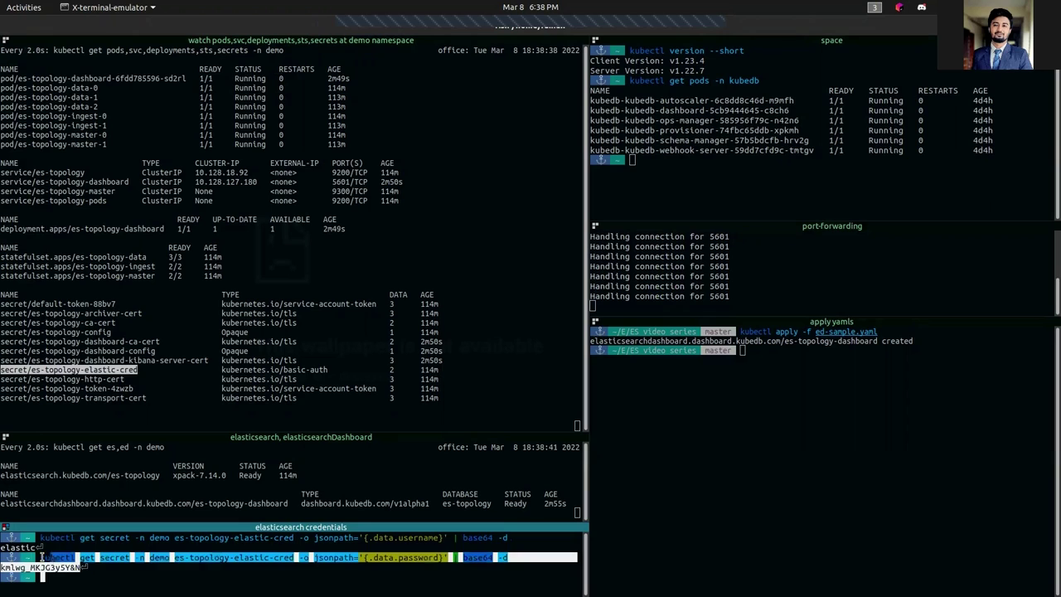
{"action": "double_click", "coordinate": [41, 568]}
{"action": "right_click", "coordinate": [50, 568]}
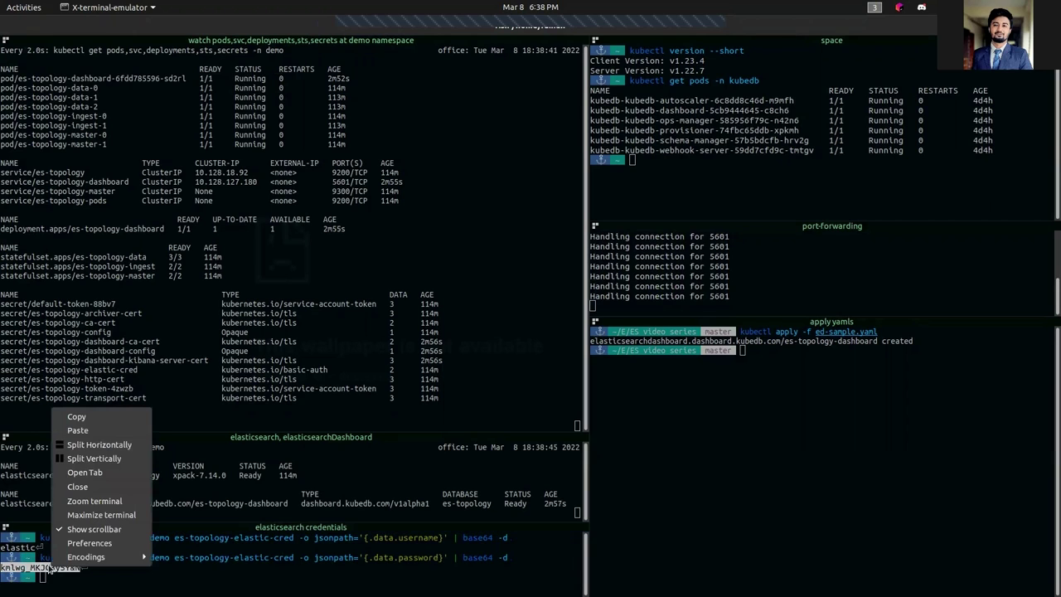
{"action": "left_click", "coordinate": [111, 414]}
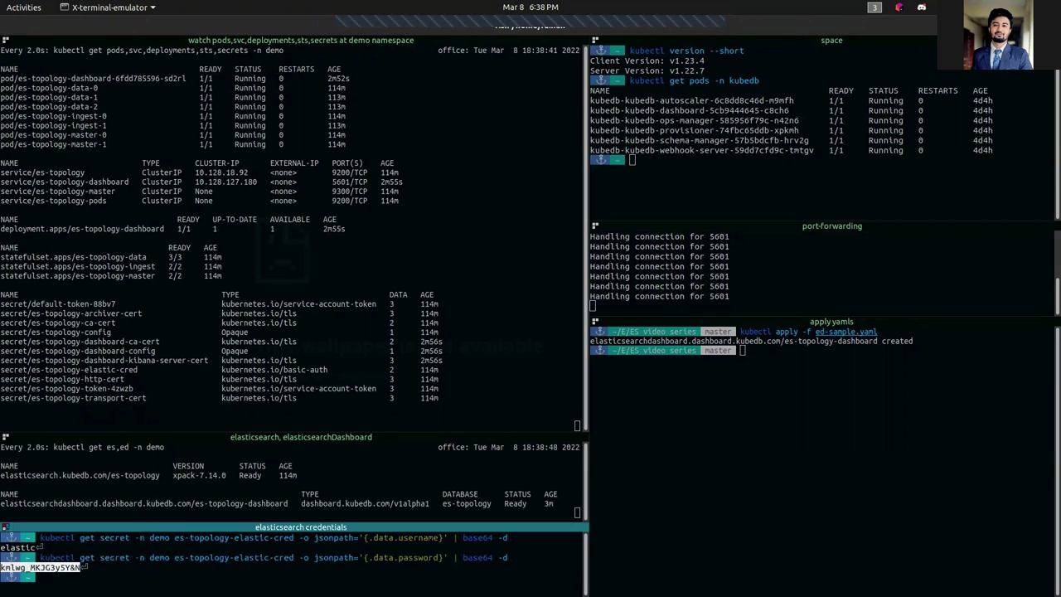
- Paste the copied password, enter the superuser username, and log in to Kibana
{"action": "key", "text": "alt+Tab"}
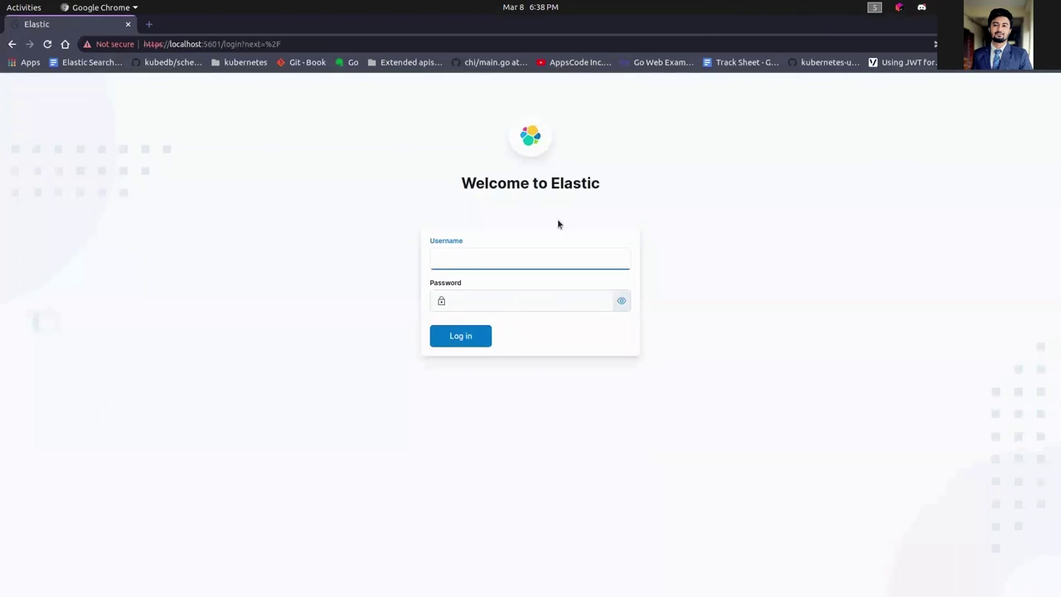
{"action": "right_click", "coordinate": [498, 298]}
{"action": "left_click", "coordinate": [556, 365]}
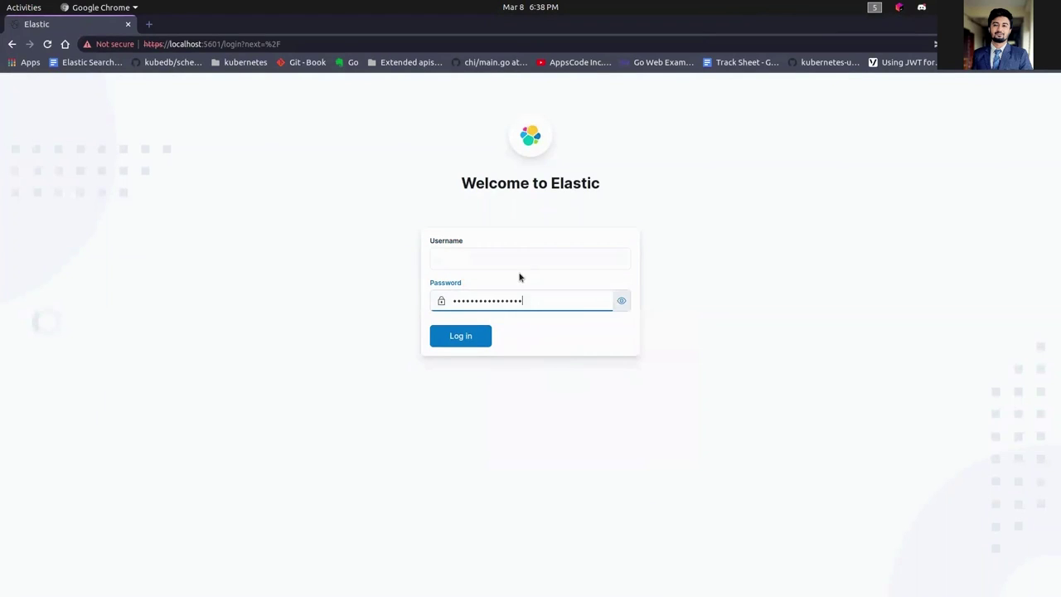
{"action": "left_click", "coordinate": [519, 260]}
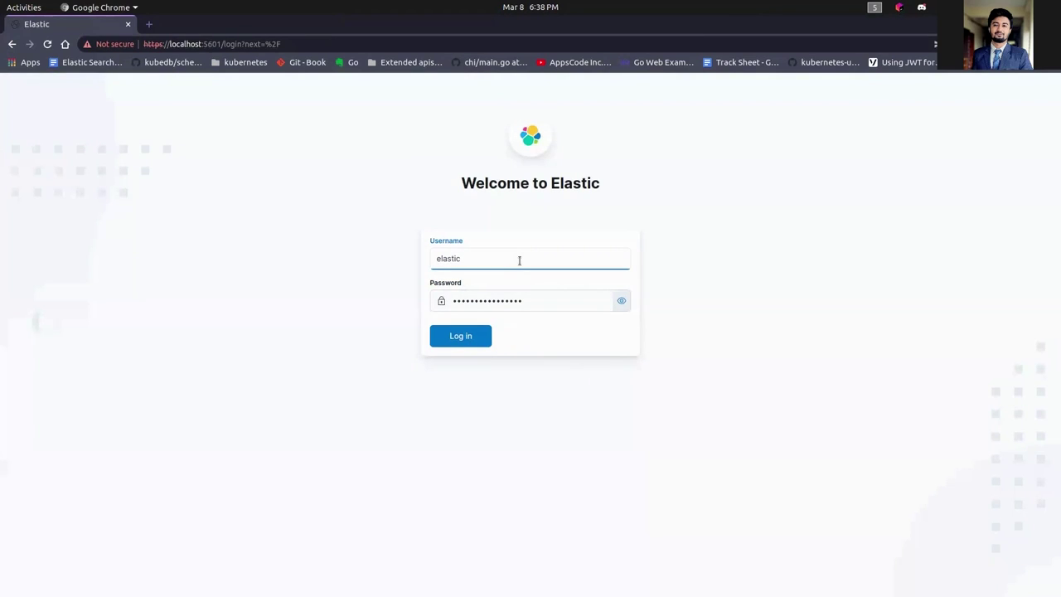
{"action": "left_click", "coordinate": [472, 338]}
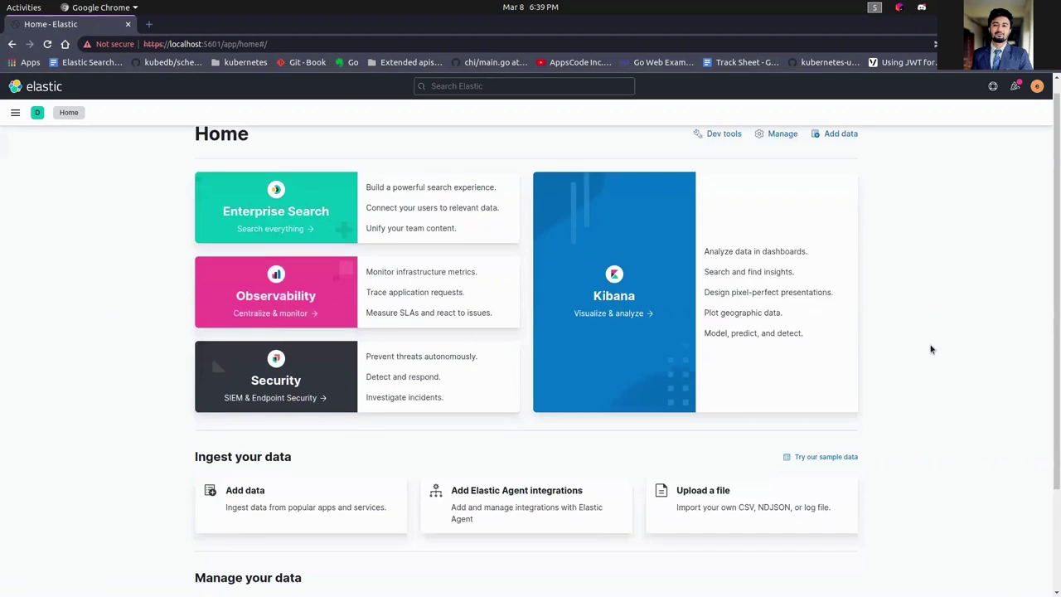
- Scroll through the Kibana Home page, then go to Add data
{"action": "scroll", "coordinate": [928, 346], "scroll_direction": "down", "scroll_amount": 3}
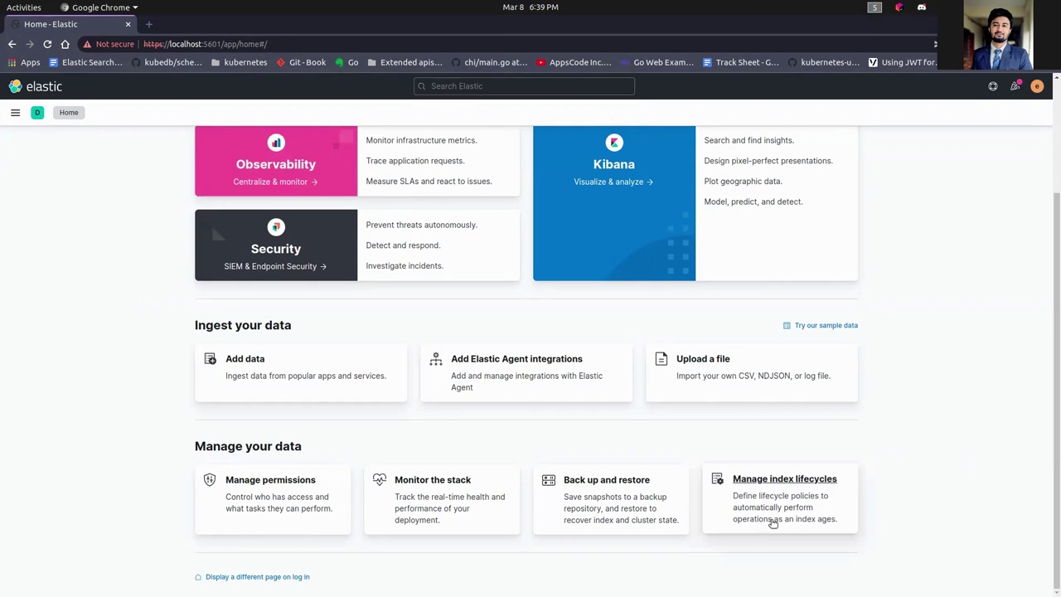
{"action": "scroll", "coordinate": [525, 506], "scroll_direction": "up", "scroll_amount": 3}
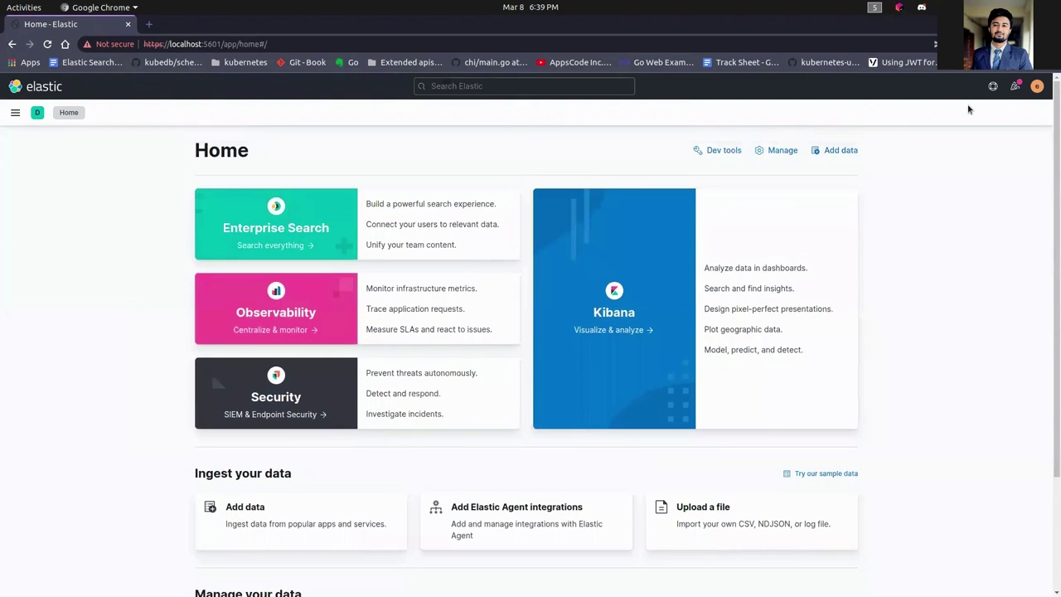
{"action": "left_click", "coordinate": [839, 151]}
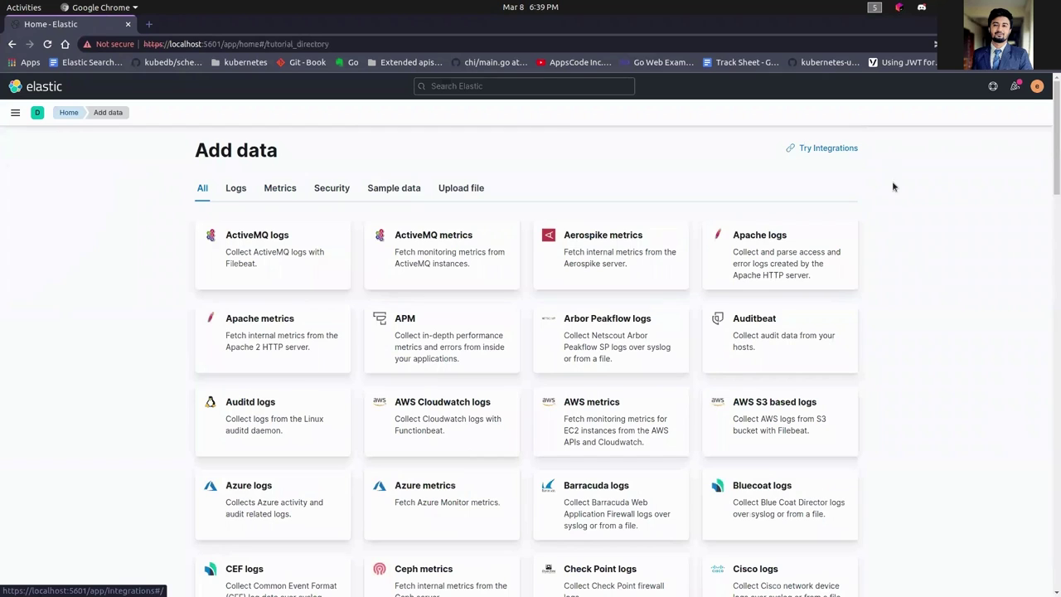
- Check the Sample data tab, then go to Analytics > Discover for kibana_sample_data_logs
{"action": "left_click", "coordinate": [388, 188]}
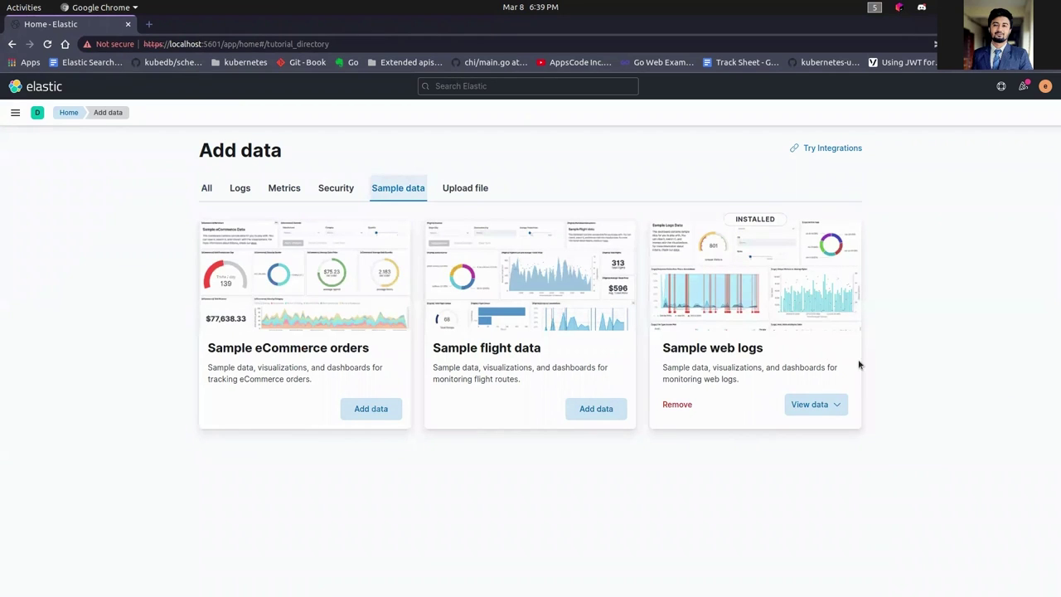
{"action": "left_click", "coordinate": [15, 114]}
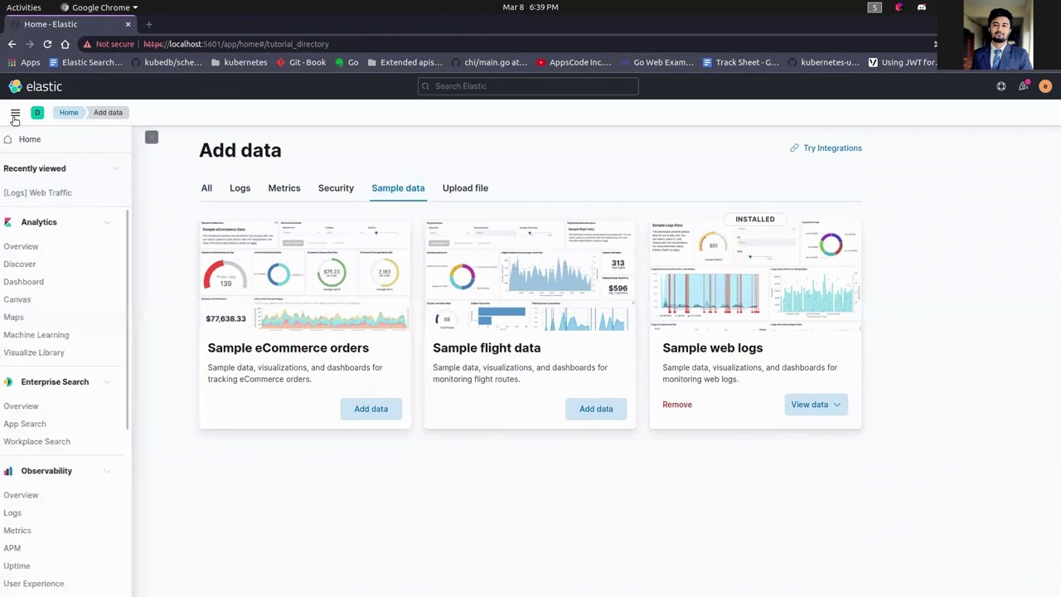
{"action": "left_click", "coordinate": [43, 266]}
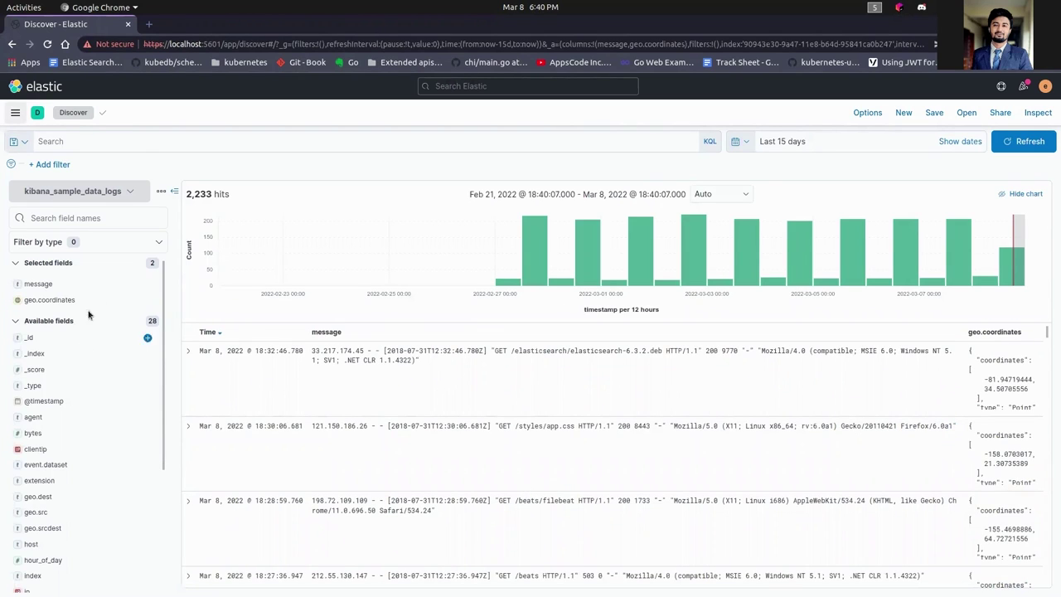
- Remove the message and added field columns from the Discover document table
{"action": "left_click", "coordinate": [148, 286]}
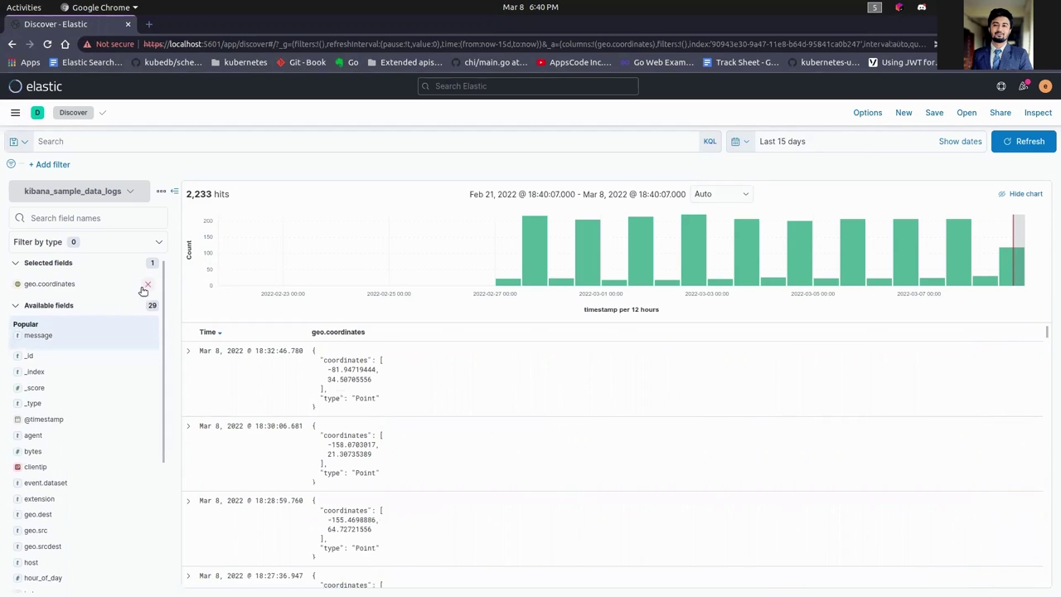
{"action": "left_click", "coordinate": [147, 287]}
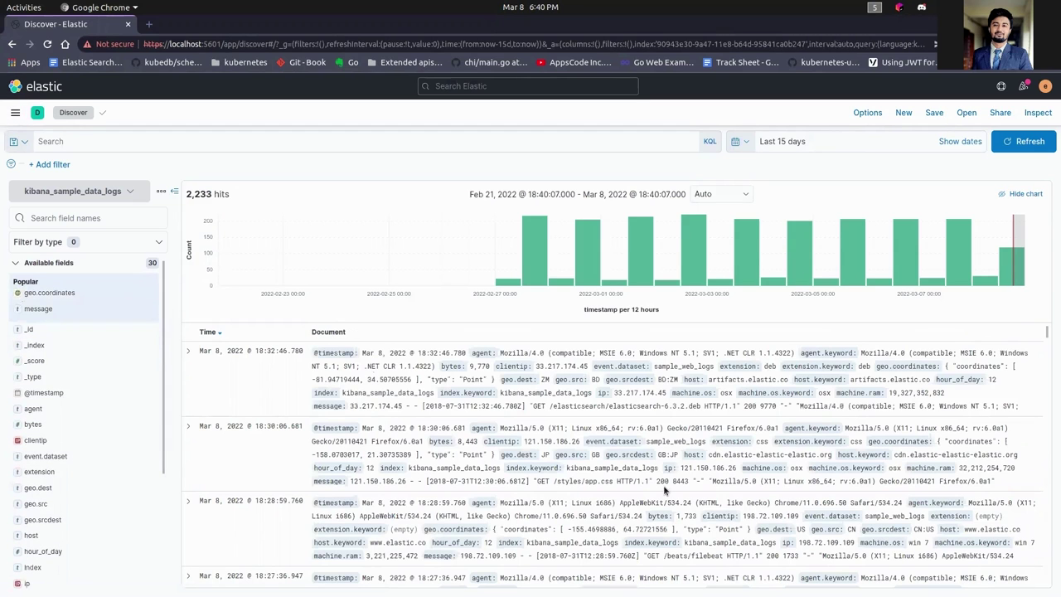
{"action": "scroll", "coordinate": [331, 414], "scroll_direction": "down", "scroll_amount": 1}
{"action": "scroll", "coordinate": [218, 382], "scroll_direction": "up", "scroll_amount": 1}
- Expand the newest log entry, review its JSON form, then return to the Table view
{"action": "left_click", "coordinate": [188, 351]}
{"action": "scroll", "coordinate": [525, 428], "scroll_direction": "down", "scroll_amount": 1}
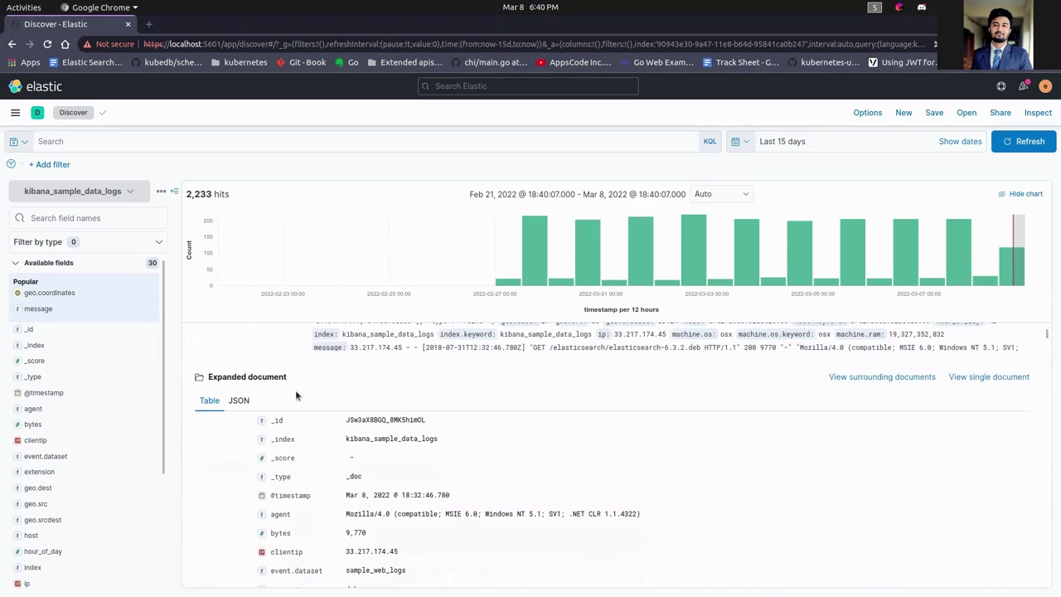
{"action": "scroll", "coordinate": [295, 390], "scroll_direction": "down", "scroll_amount": 3}
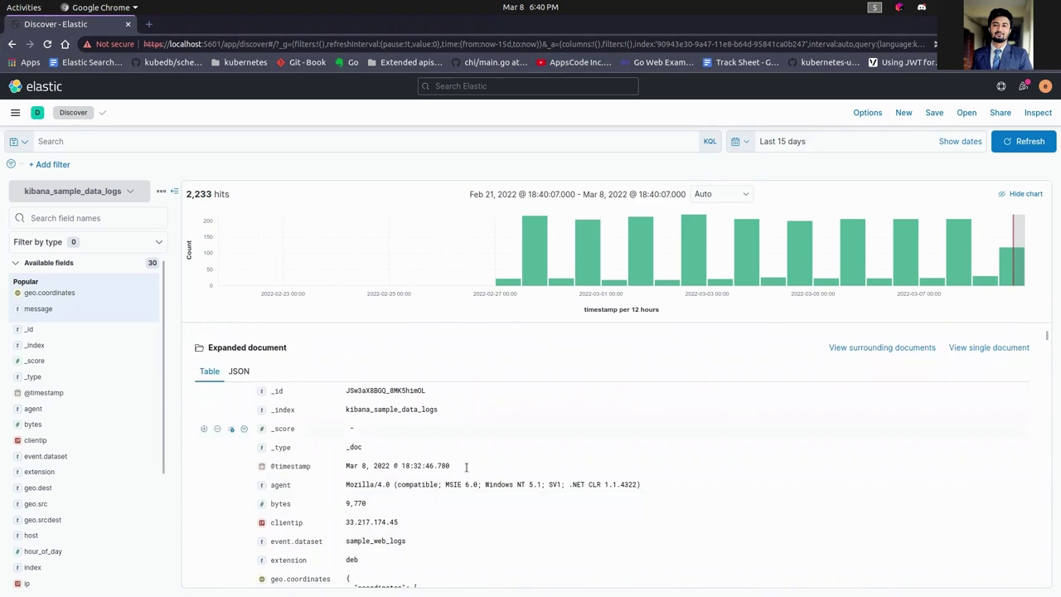
{"action": "scroll", "coordinate": [489, 459], "scroll_direction": "up", "scroll_amount": 2}
{"action": "left_click", "coordinate": [234, 372]}
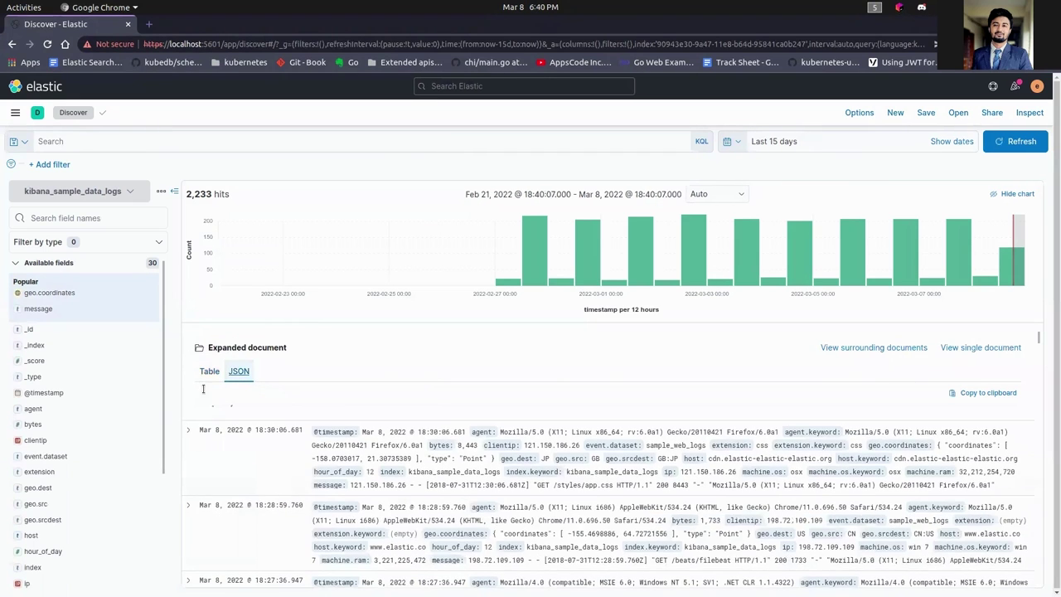
{"action": "scroll", "coordinate": [419, 526], "scroll_direction": "down", "scroll_amount": 2}
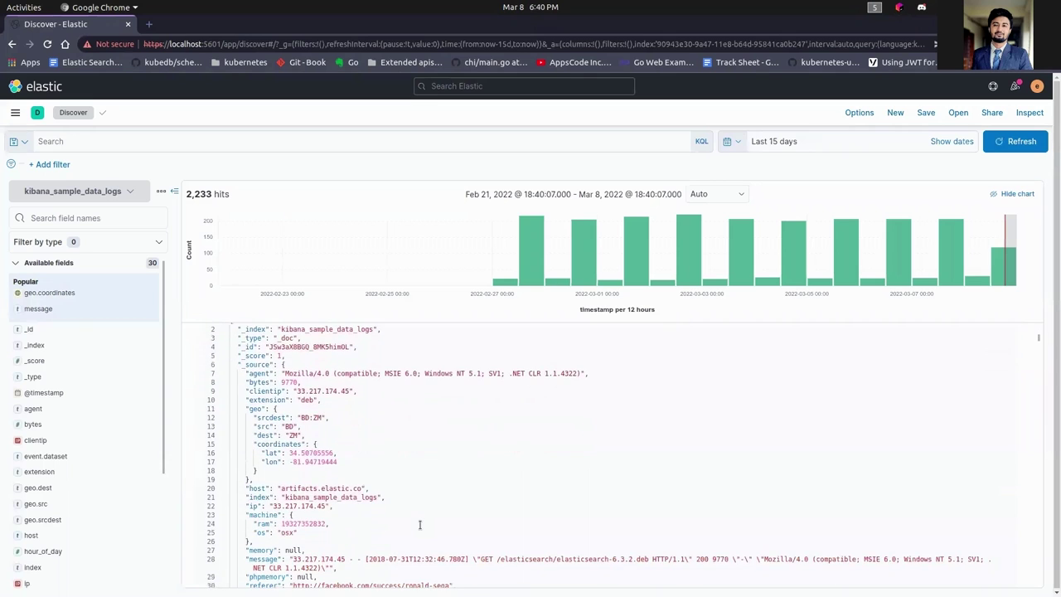
{"action": "scroll", "coordinate": [419, 524], "scroll_direction": "up", "scroll_amount": 2}
{"action": "left_click", "coordinate": [209, 401]}
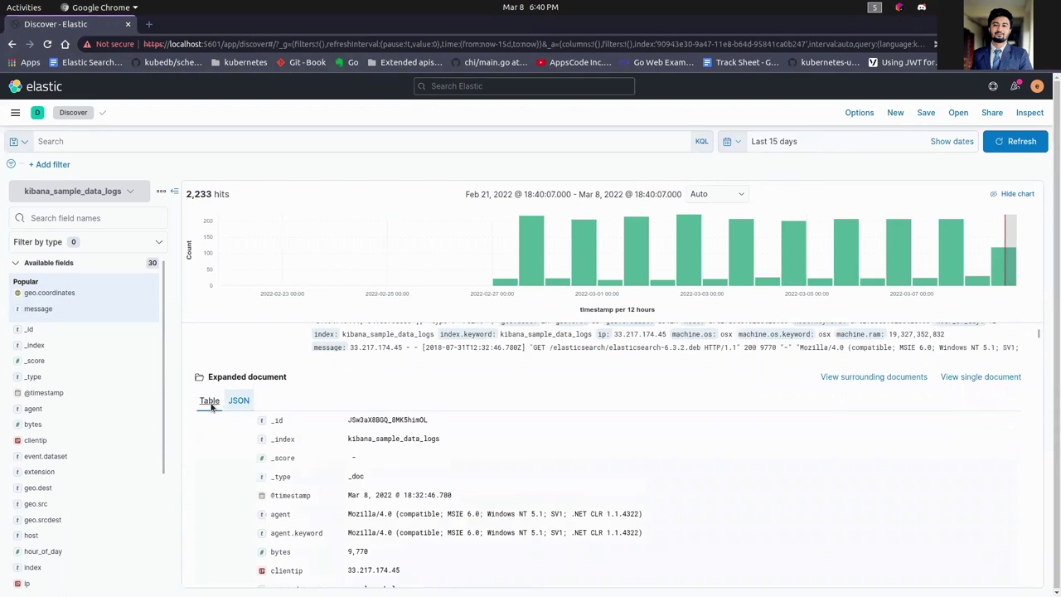
{"action": "scroll", "coordinate": [444, 406], "scroll_direction": "down", "scroll_amount": 5}
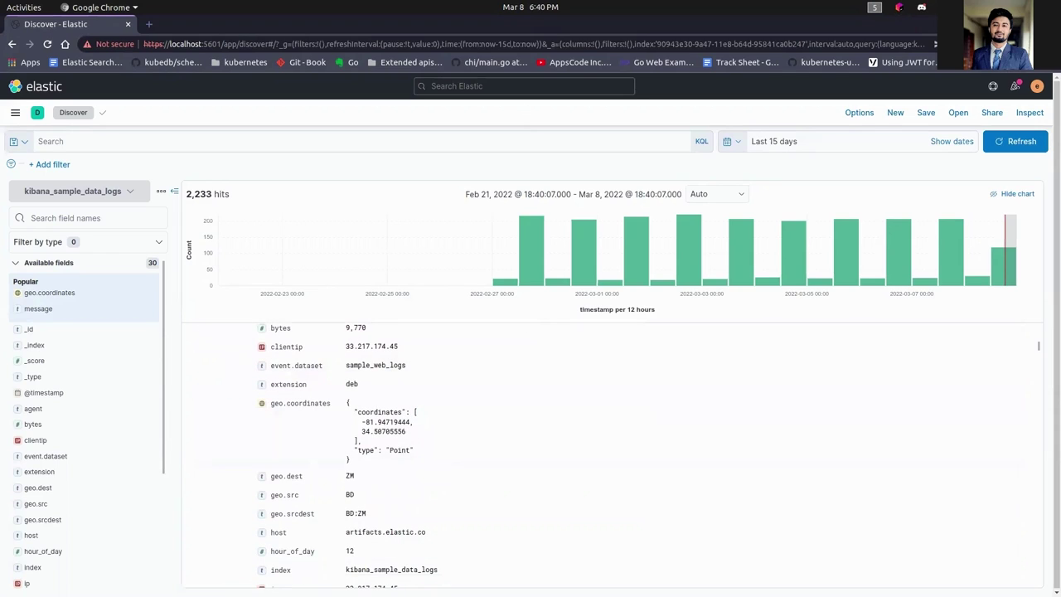
- Move the time range start back to 8 weeks ago, then update and refresh the results
{"action": "left_click", "coordinate": [1018, 142]}
{"action": "left_click", "coordinate": [810, 141]}
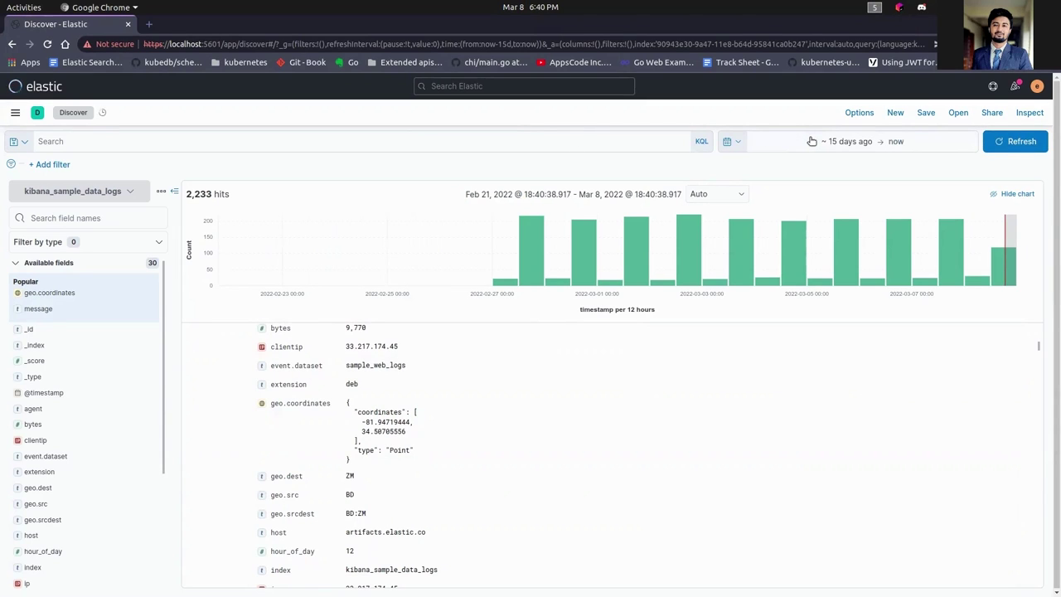
{"action": "left_click", "coordinate": [845, 141]}
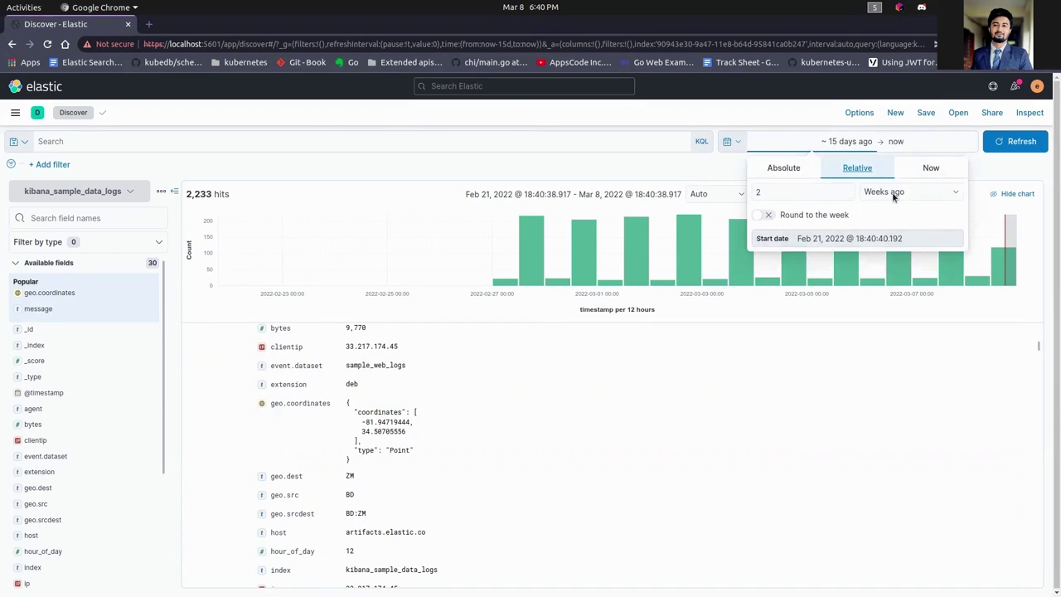
{"action": "left_click", "coordinate": [847, 190]}
{"action": "left_click", "coordinate": [846, 190]}
{"action": "left_click", "coordinate": [847, 190]}
{"action": "left_click", "coordinate": [846, 190]}
{"action": "left_click", "coordinate": [847, 190]}
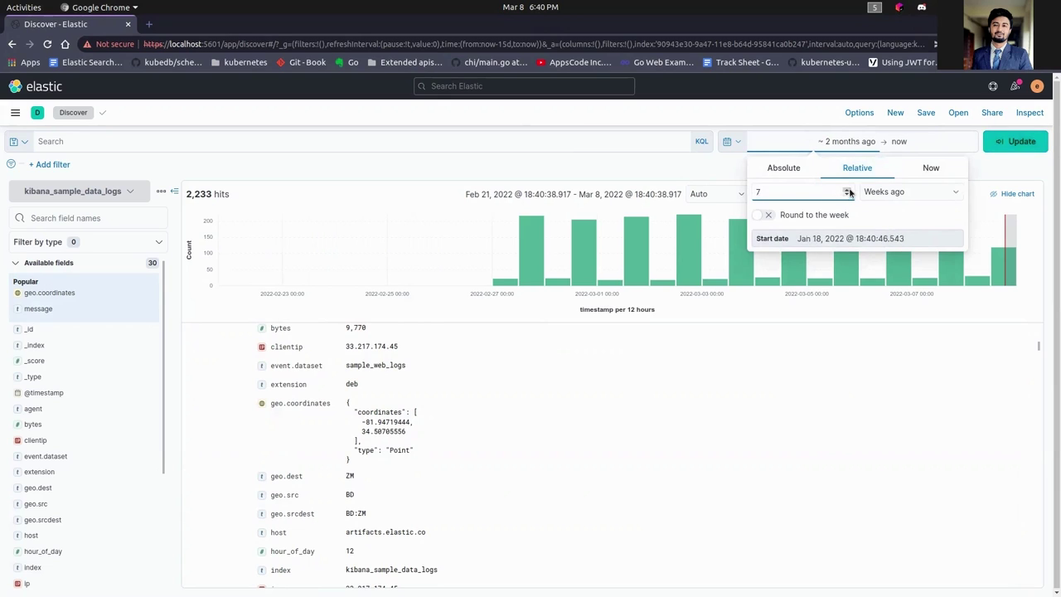
{"action": "left_click", "coordinate": [847, 190]}
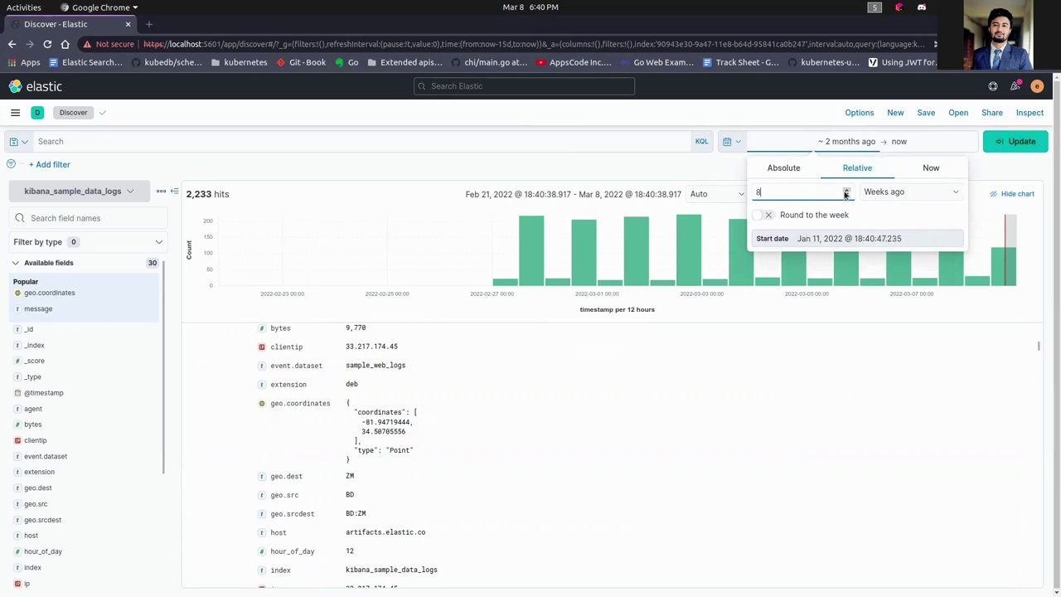
{"action": "left_click", "coordinate": [991, 170]}
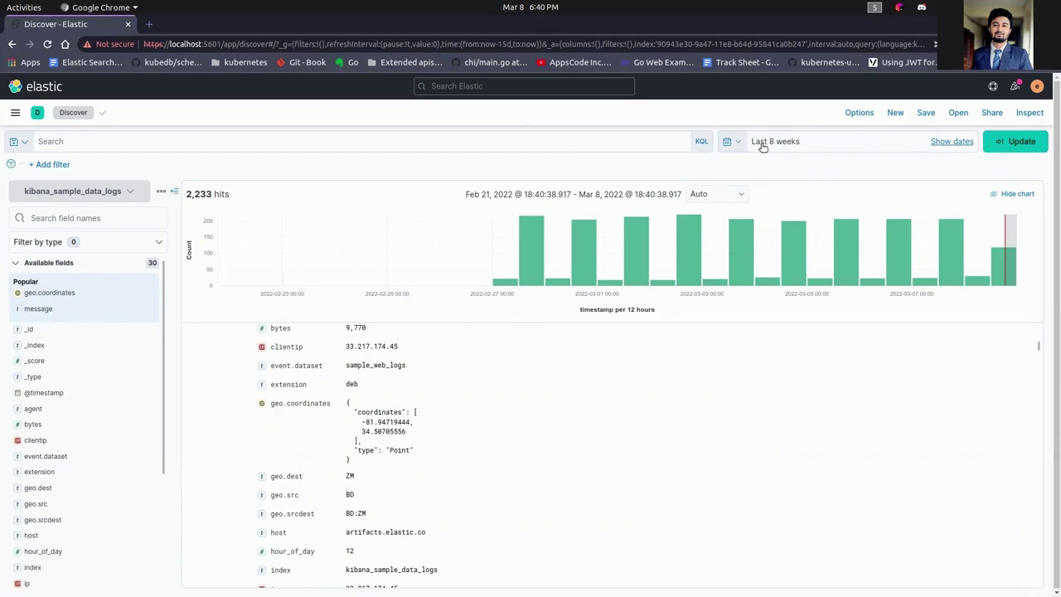
{"action": "left_click", "coordinate": [1027, 141]}
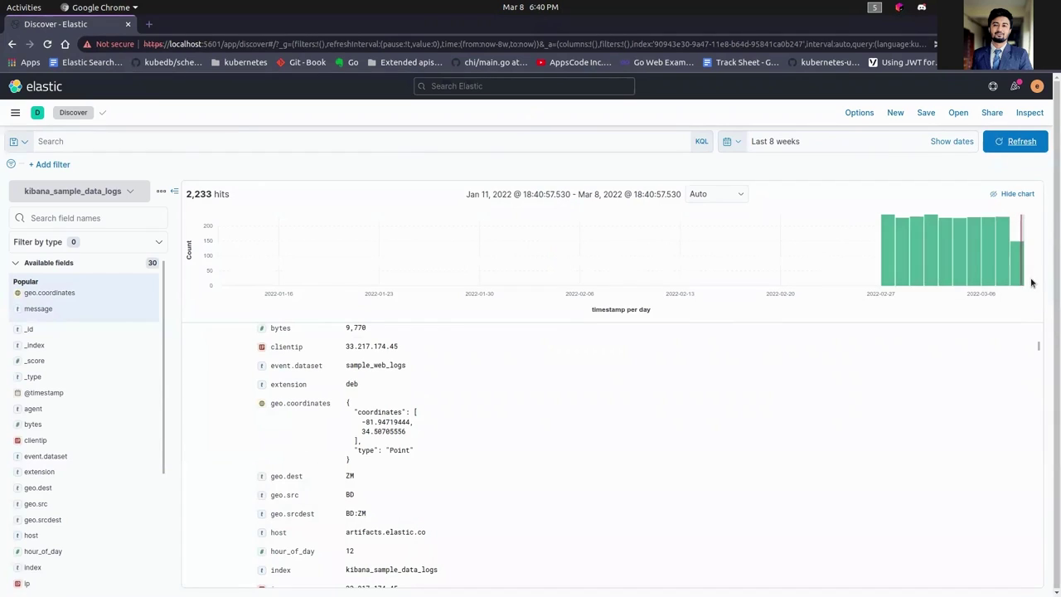
{"action": "left_click", "coordinate": [1022, 142]}
- Show machine.os top values from the field sidebar and visualize them in Lens
{"action": "scroll", "coordinate": [338, 444], "scroll_direction": "down", "scroll_amount": 4}
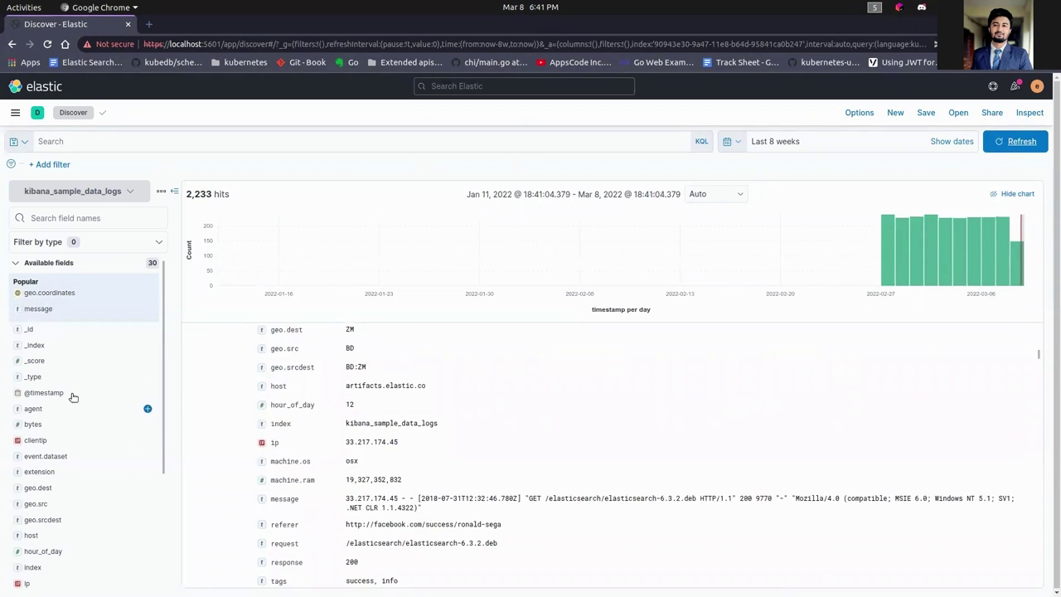
{"action": "scroll", "coordinate": [407, 496], "scroll_direction": "up", "scroll_amount": 7}
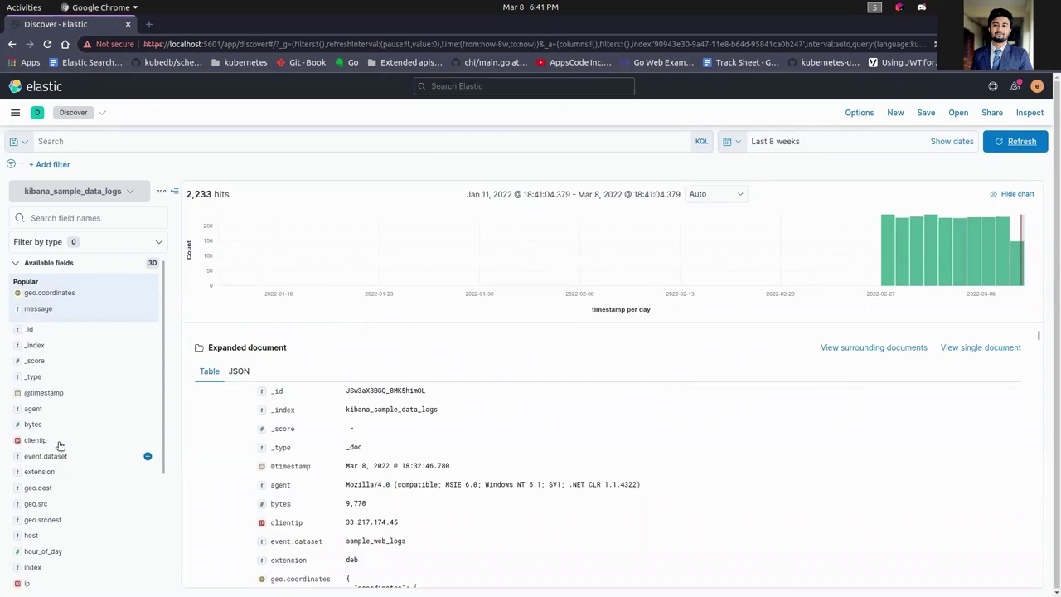
{"action": "scroll", "coordinate": [56, 449], "scroll_direction": "down", "scroll_amount": 3}
{"action": "scroll", "coordinate": [58, 494], "scroll_direction": "down", "scroll_amount": 2}
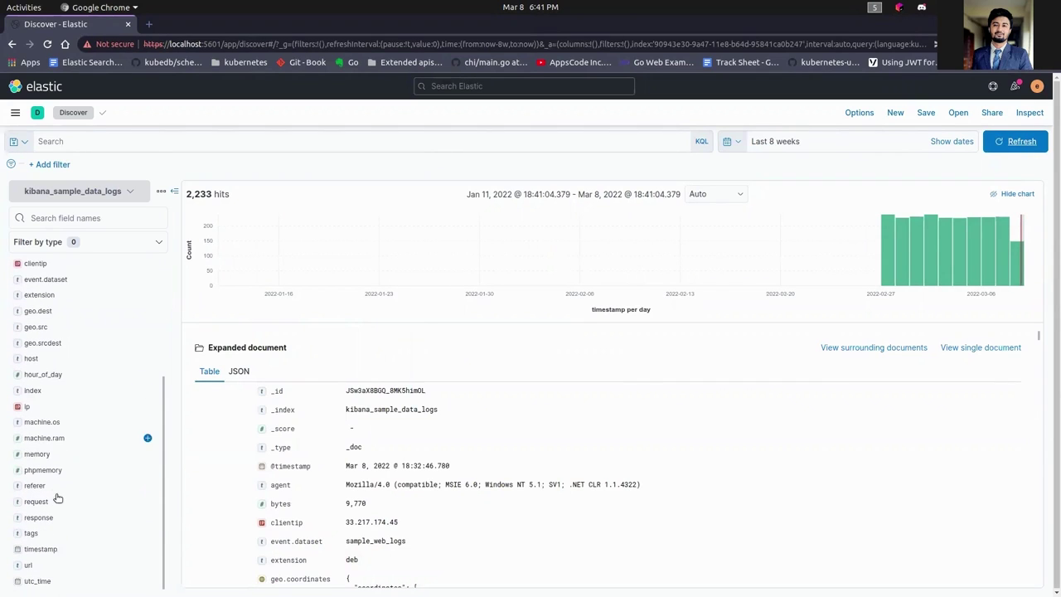
{"action": "left_click", "coordinate": [92, 426]}
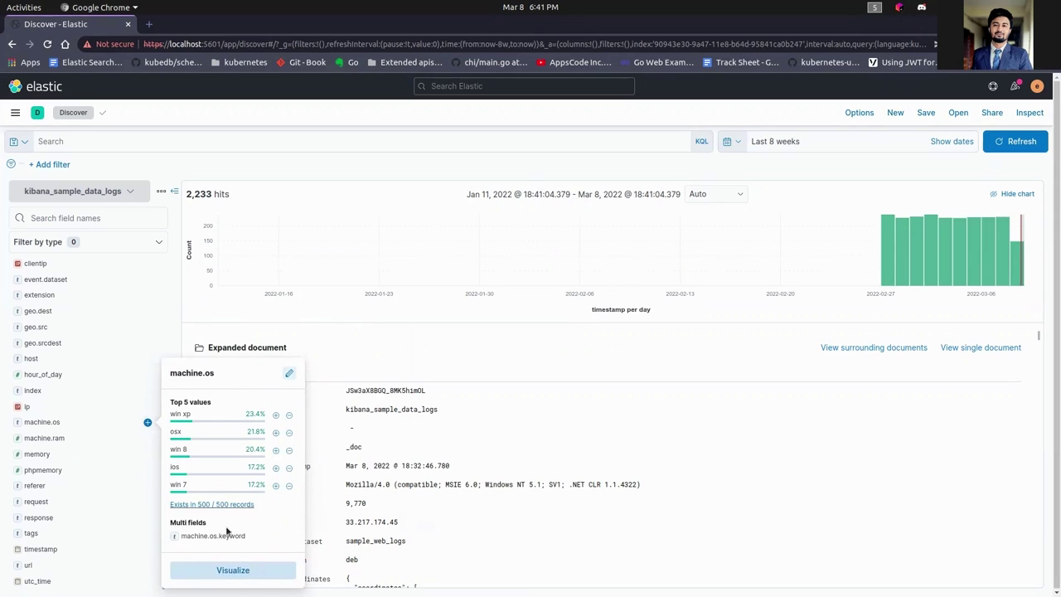
{"action": "left_click", "coordinate": [234, 570]}
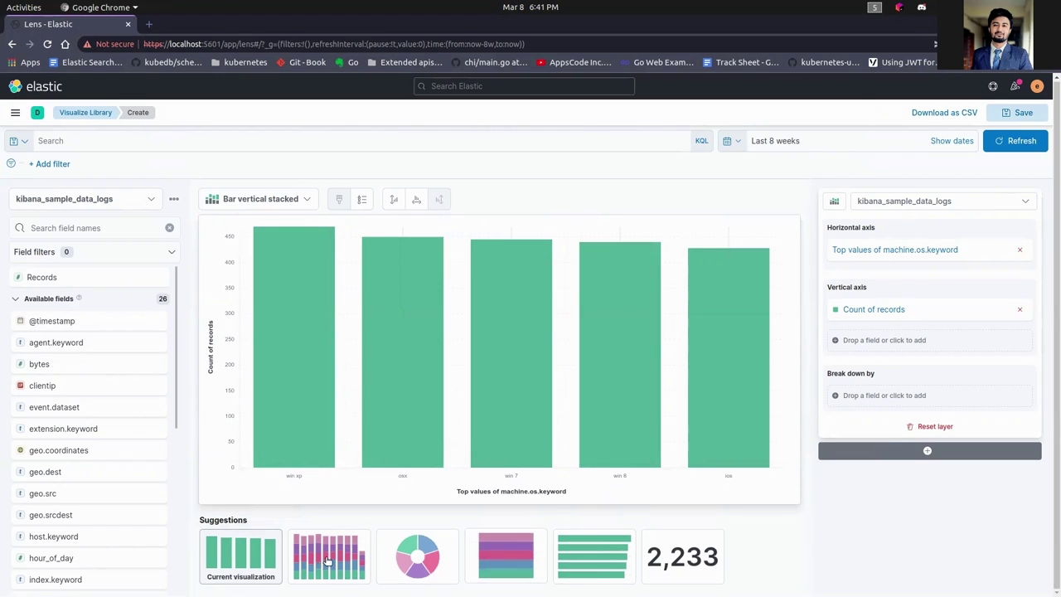
- Switch the Lens machine.os chart to the donut suggestion showing percentage shares
{"action": "left_click", "coordinate": [419, 557]}
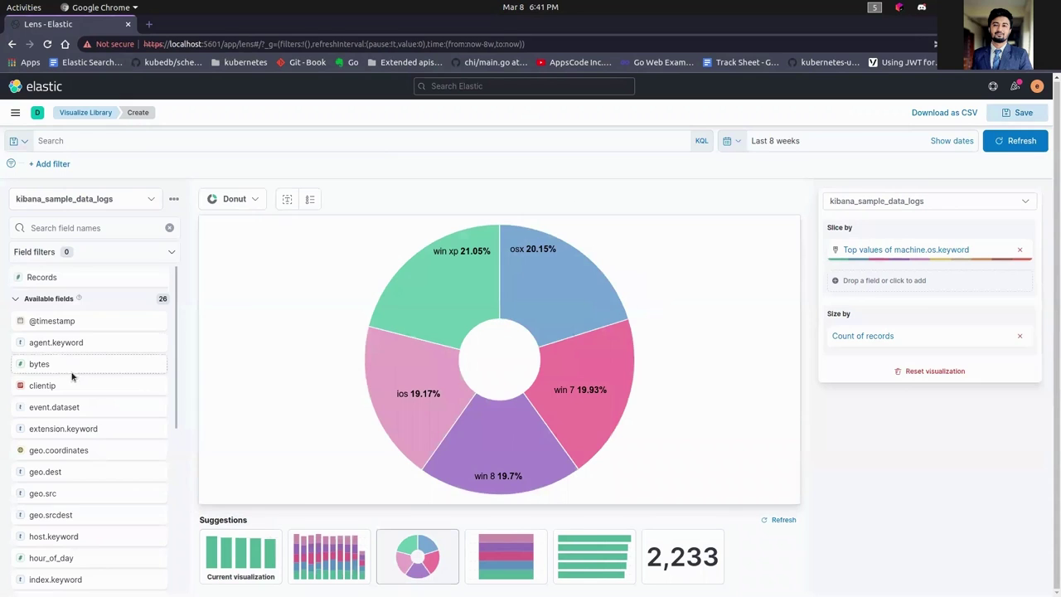
{"action": "scroll", "coordinate": [93, 489], "scroll_direction": "down", "scroll_amount": 4}
{"action": "scroll", "coordinate": [66, 423], "scroll_direction": "up", "scroll_amount": 2}
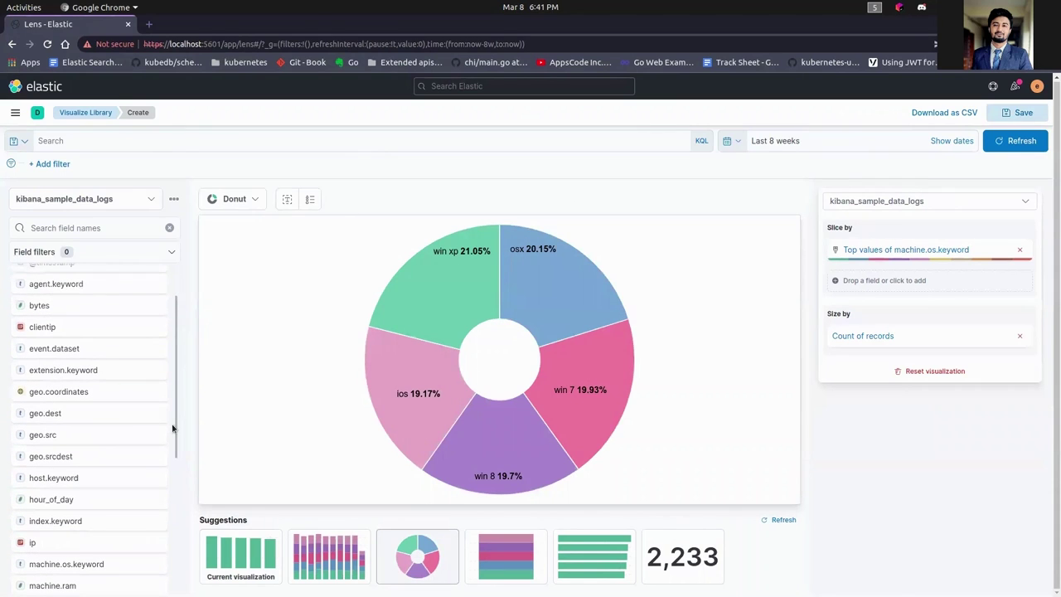
- Slice by geo.dest and end on vertical stacked bars, then switch to the terminal
{"action": "left_click_drag", "start_coordinate": [43, 413], "coordinate": [501, 353]}
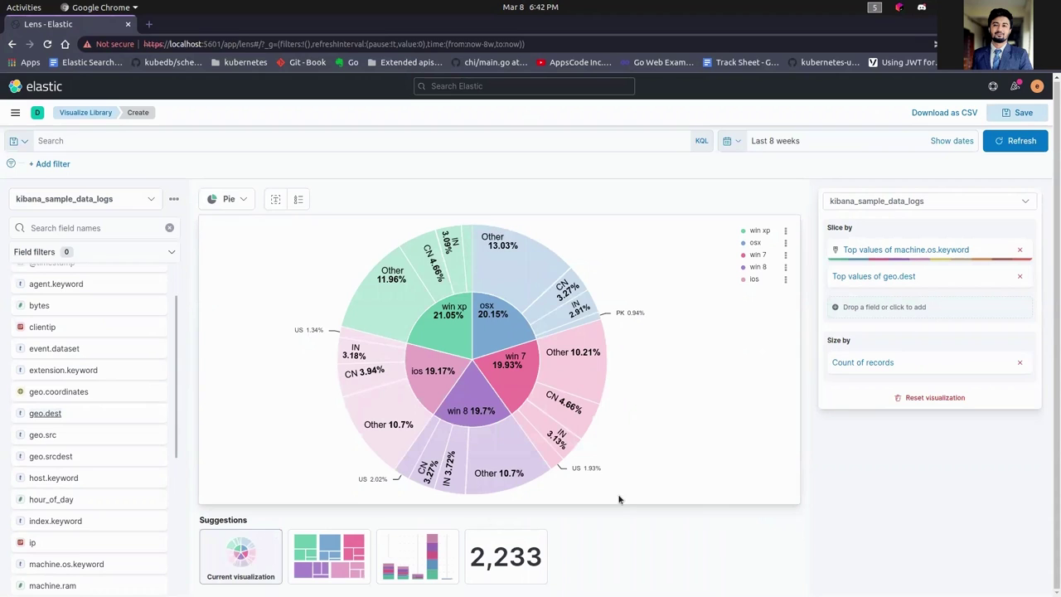
{"action": "mouse_move", "coordinate": [543, 350]}
{"action": "left_click", "coordinate": [357, 566]}
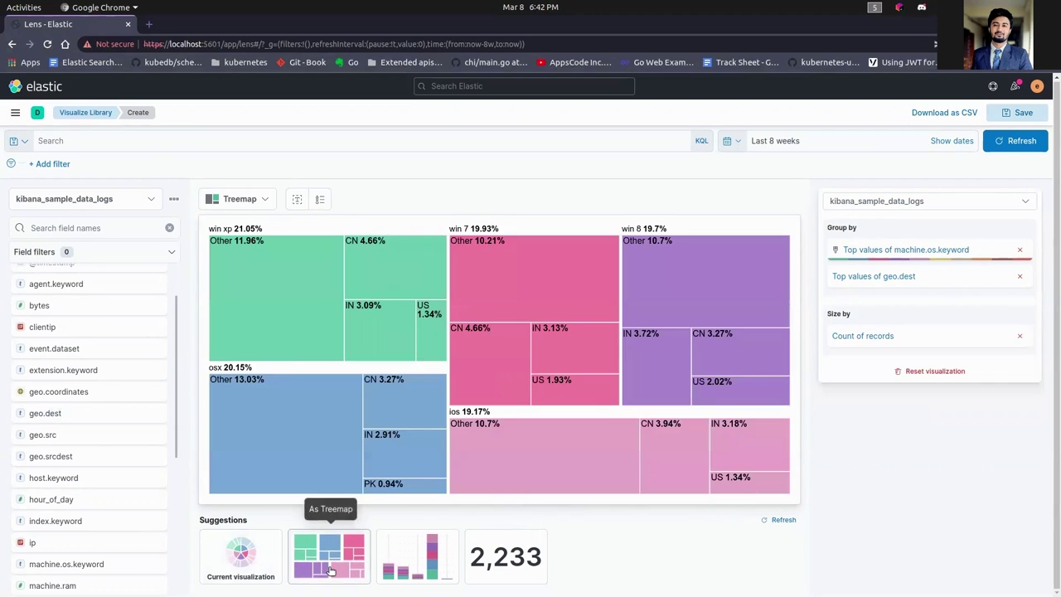
{"action": "left_click", "coordinate": [429, 564]}
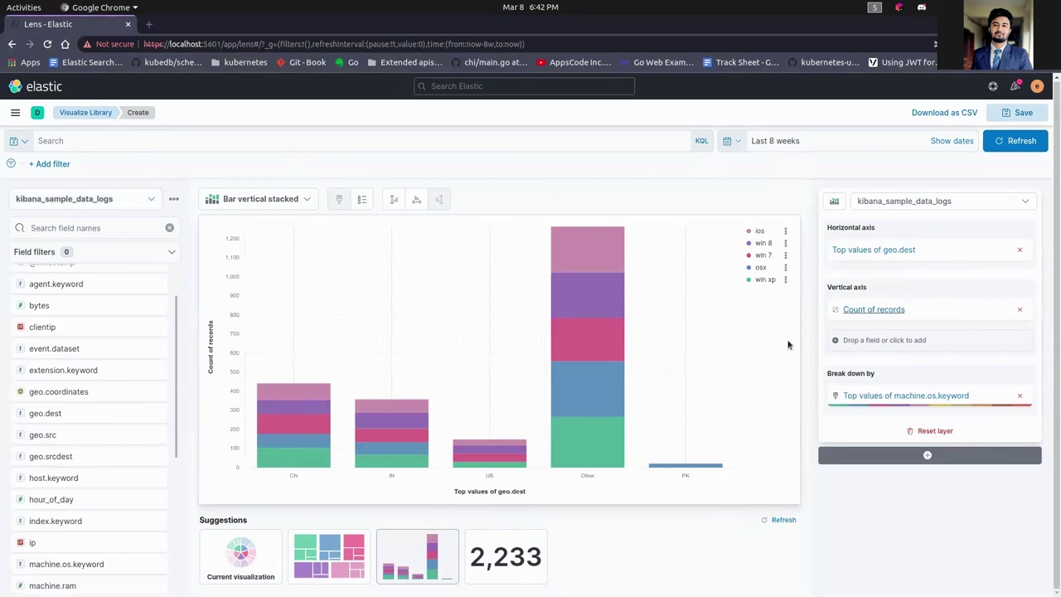
{"action": "mouse_move", "coordinate": [540, 301]}
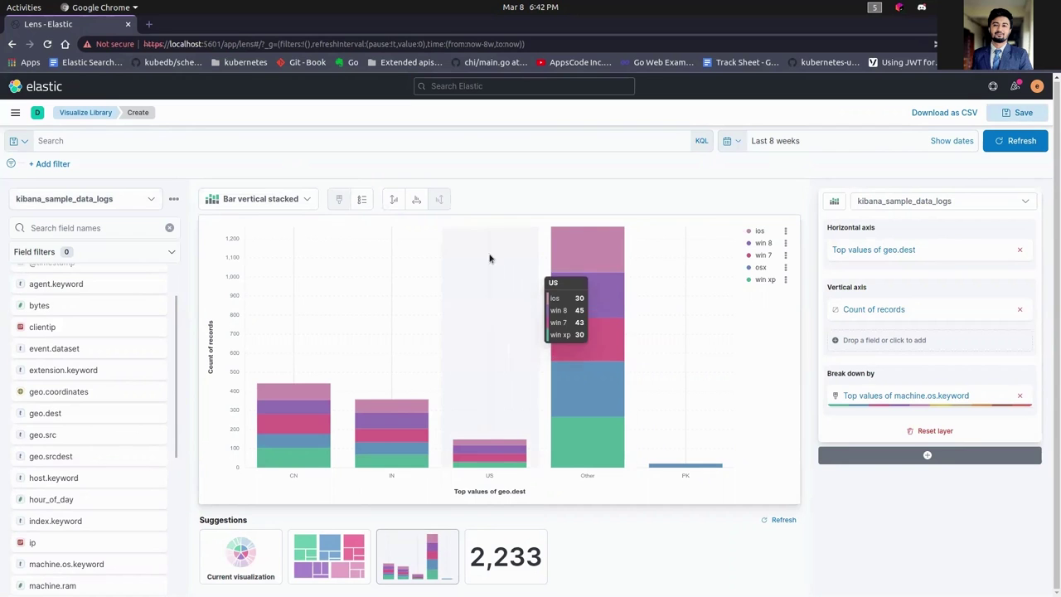
{"action": "key", "text": "alt+Tab"}
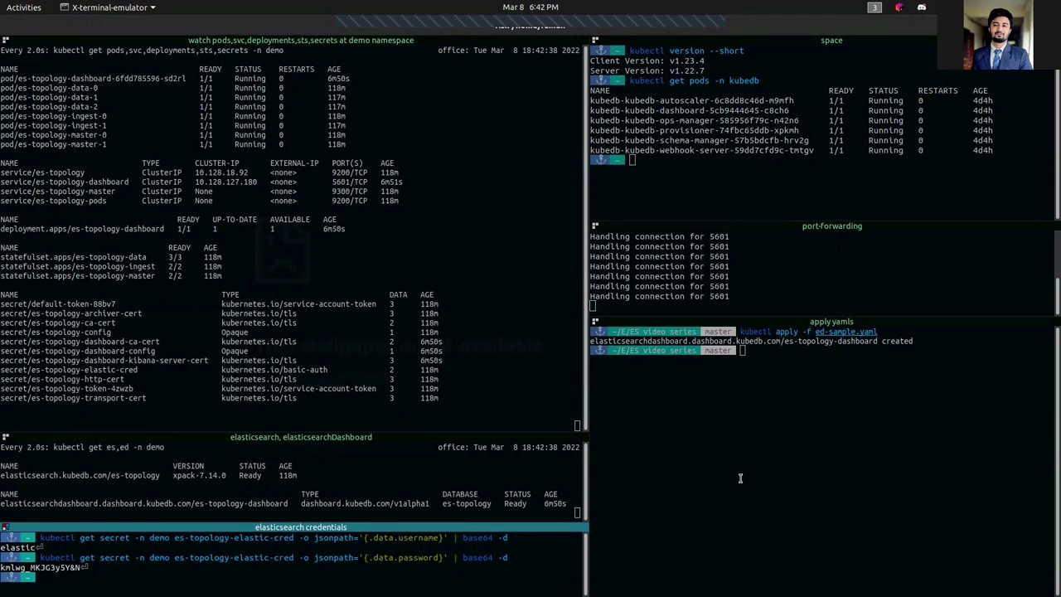
{"action": "left_click", "coordinate": [760, 413]}
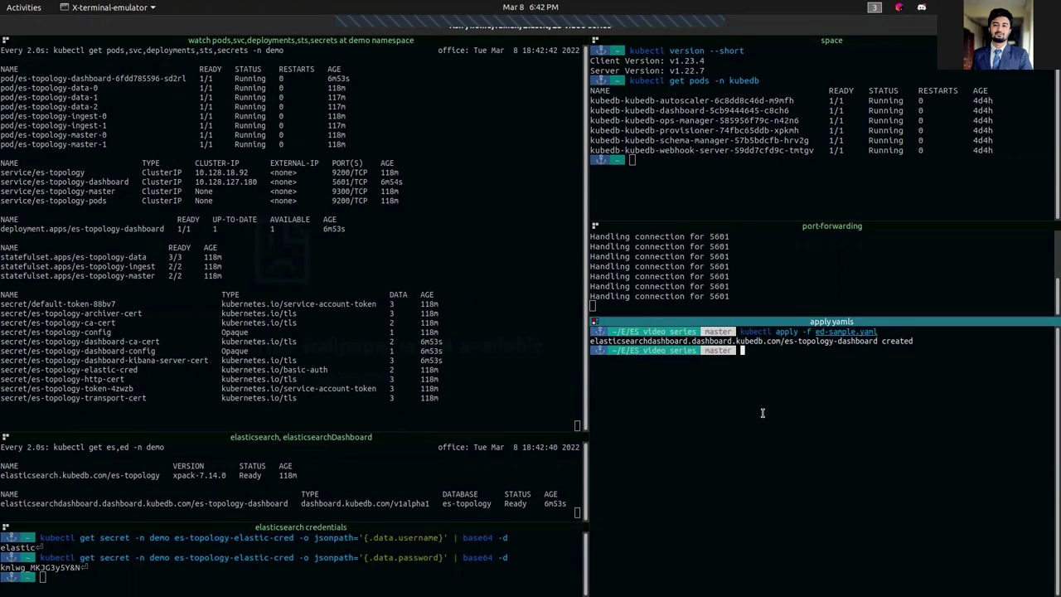
{"action": "left_click", "coordinate": [683, 310]}
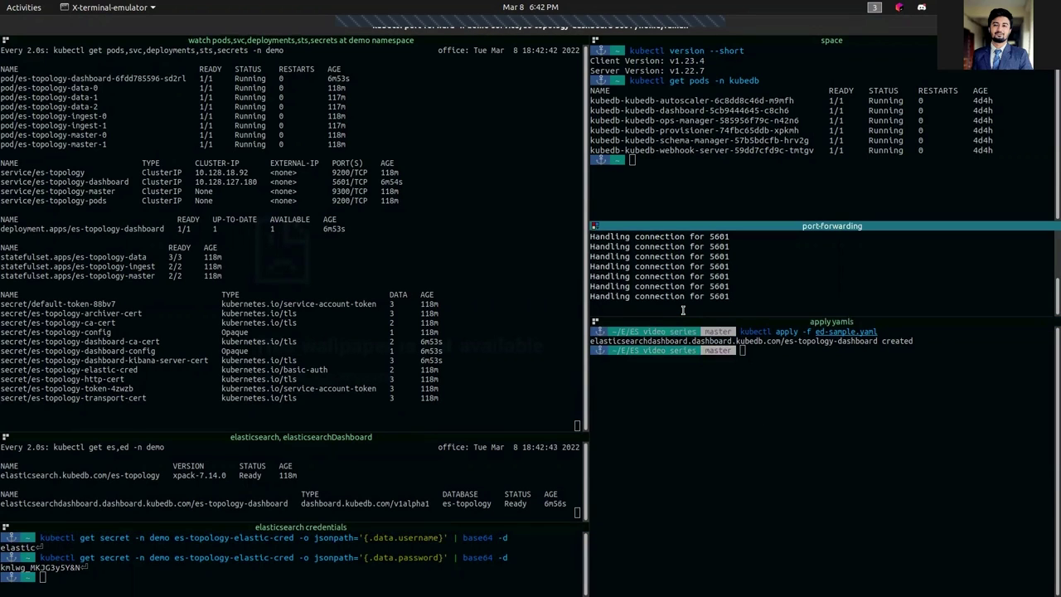
{"action": "left_click", "coordinate": [901, 389]}
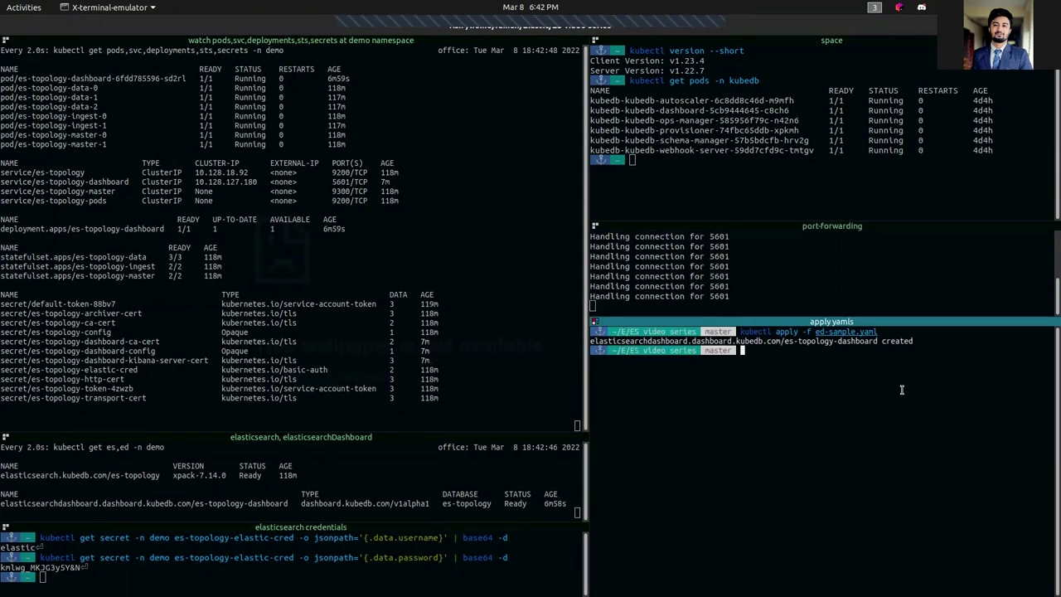